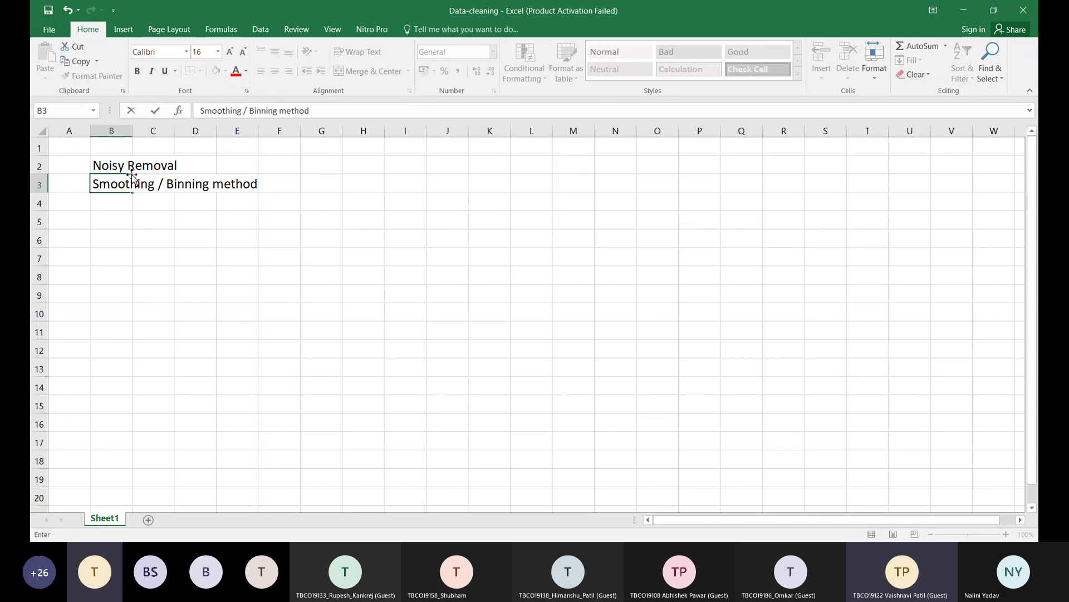
click(114, 210)
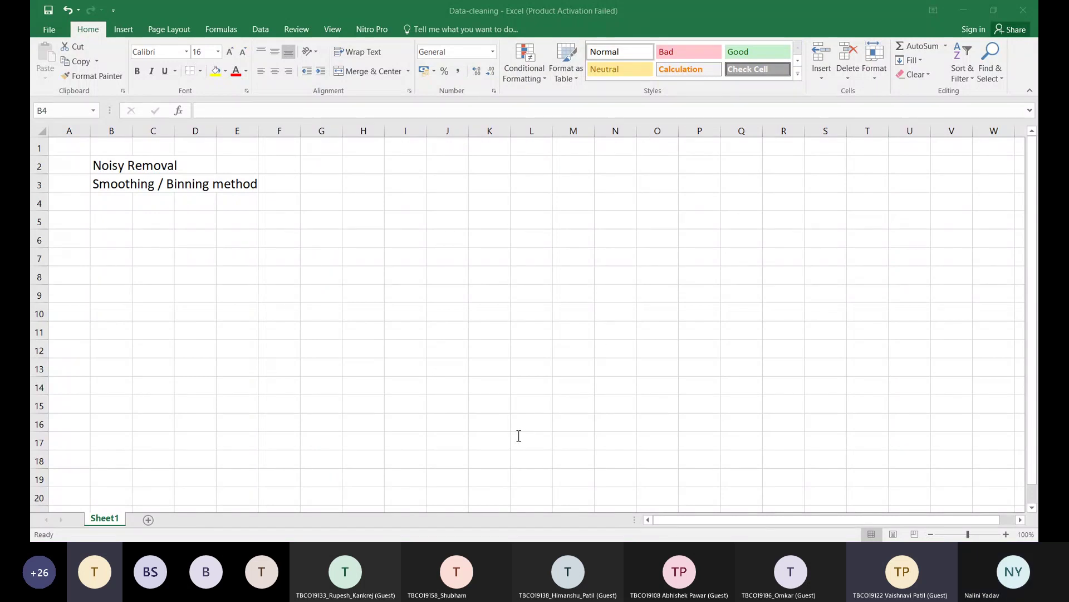
key(alt+Tab)
click(550, 396)
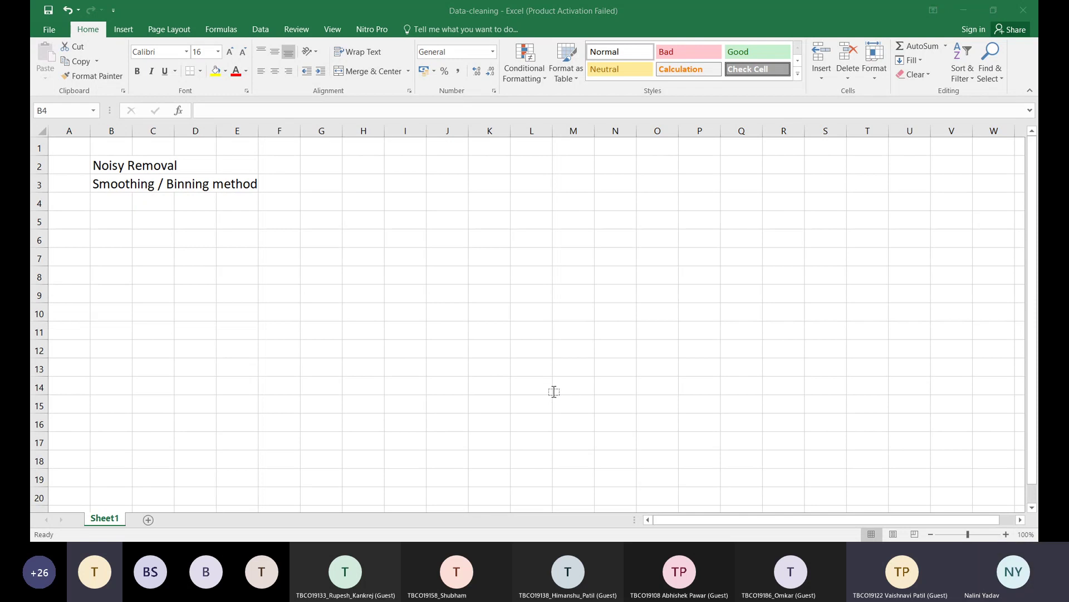
Step: Enter the unsorted data "price : 15, 8, 4, 25, 24, 21, 21, 28, 34" in cell B5
click(109, 209)
click(120, 225)
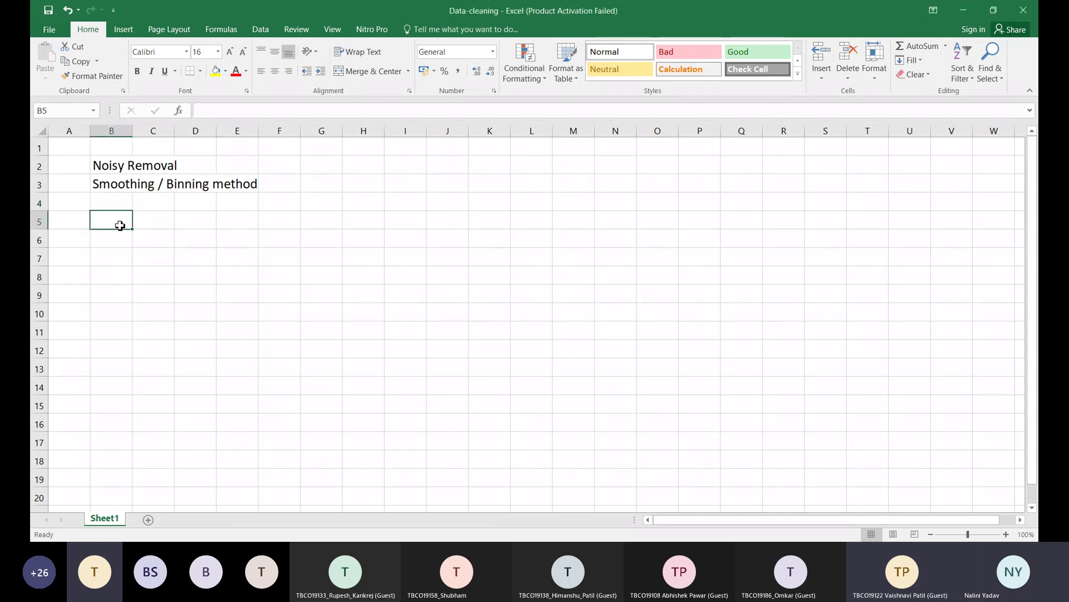
click(120, 229)
click(120, 229)
text(price :)
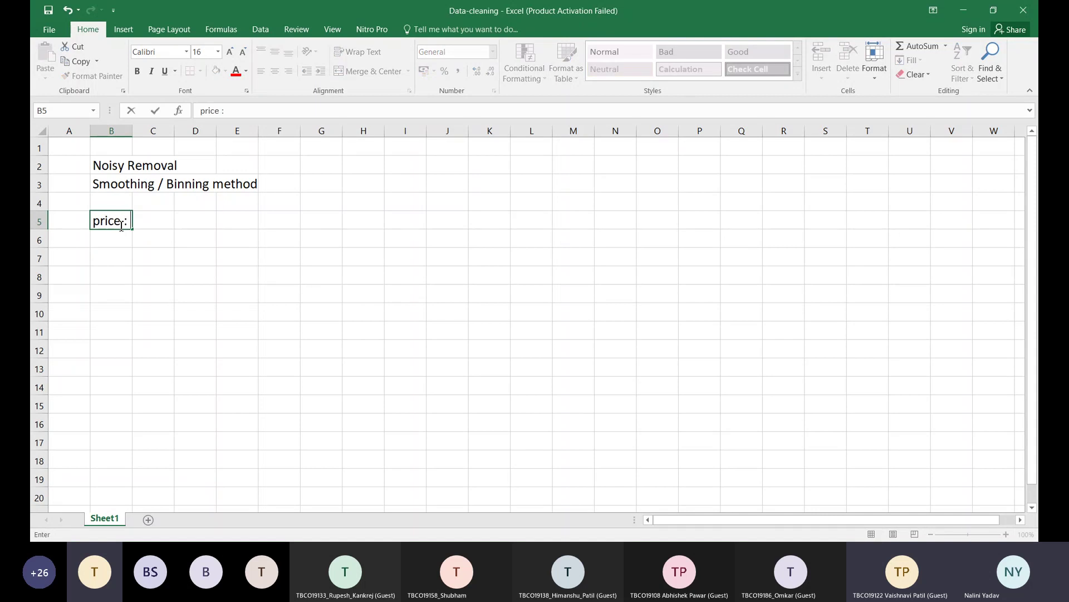
text( 15, 8, 4,)
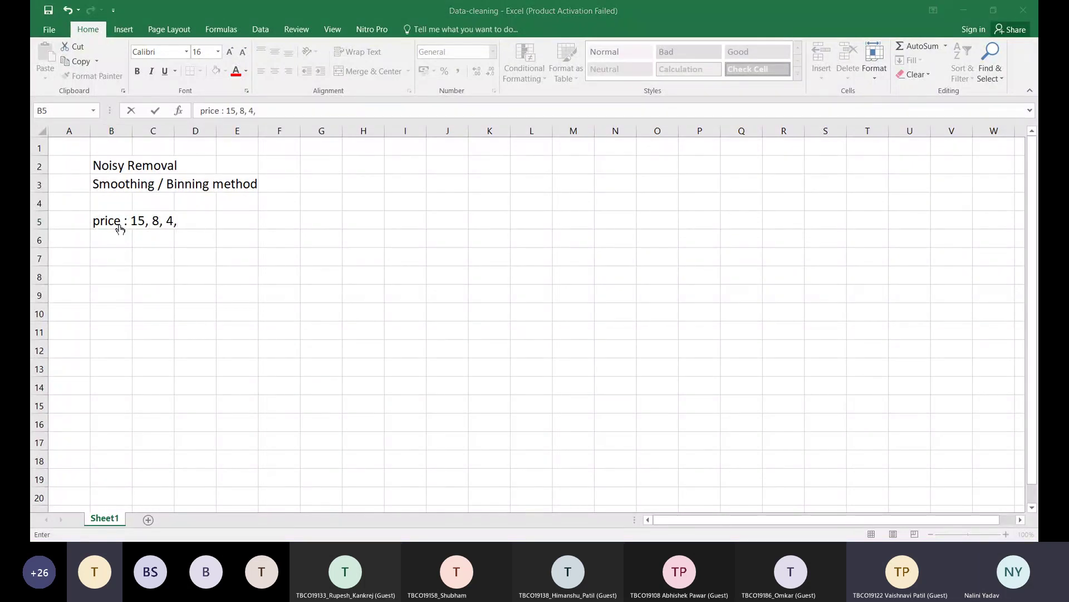
click(120, 227)
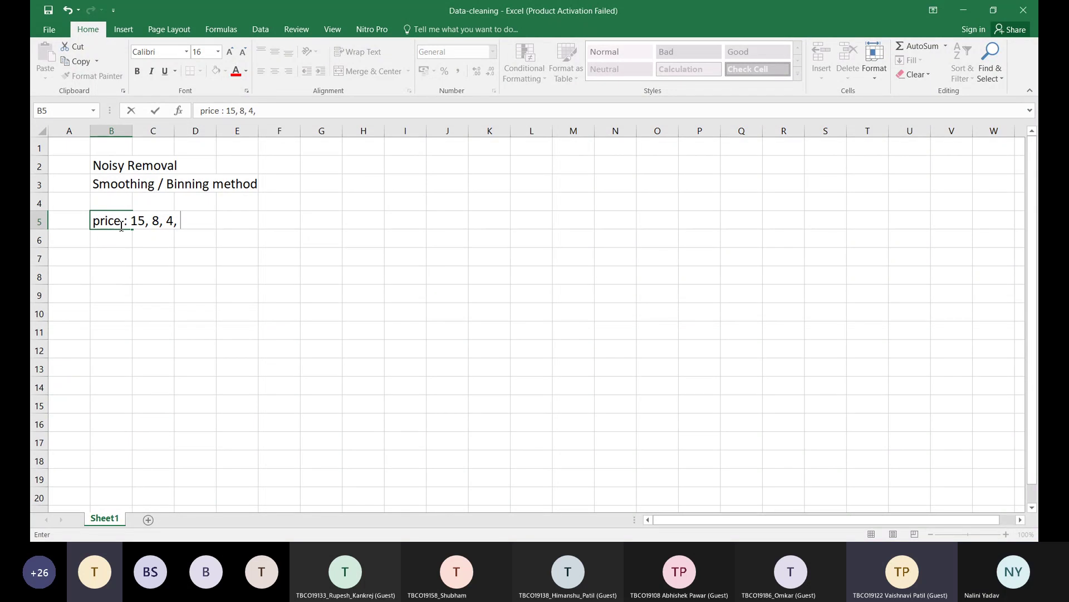
text(25, 2)
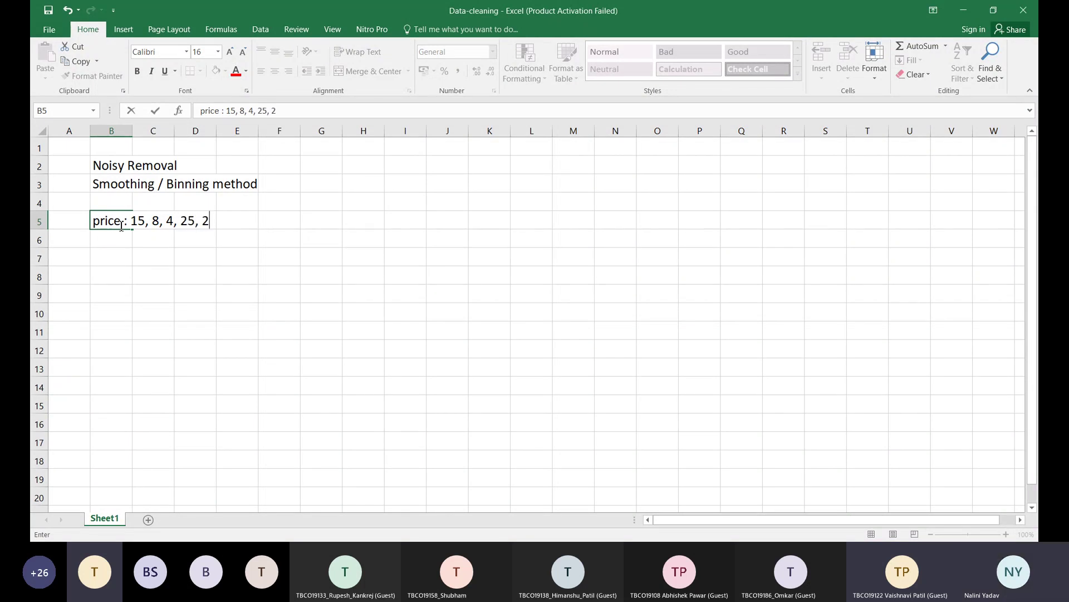
text(4,)
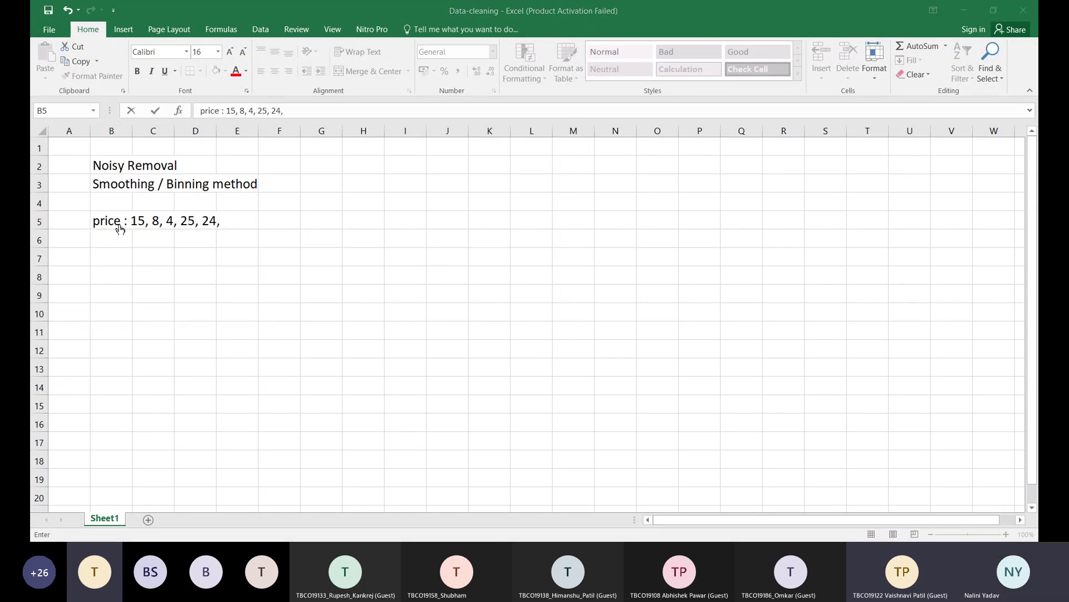
click(120, 227)
text(21, 21,)
click(121, 228)
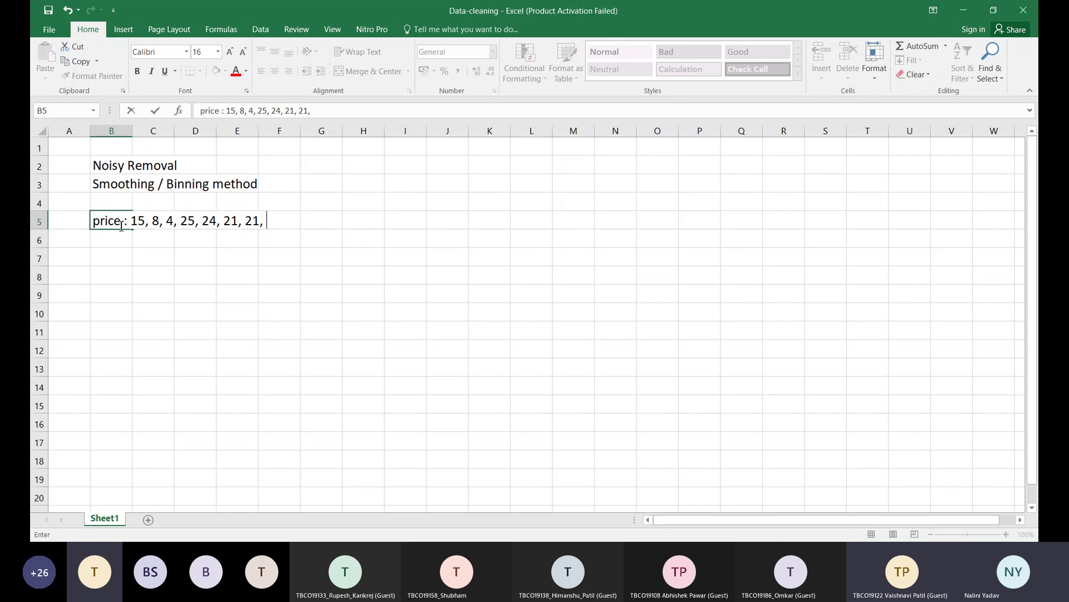
text(28, 34)
key(Return)
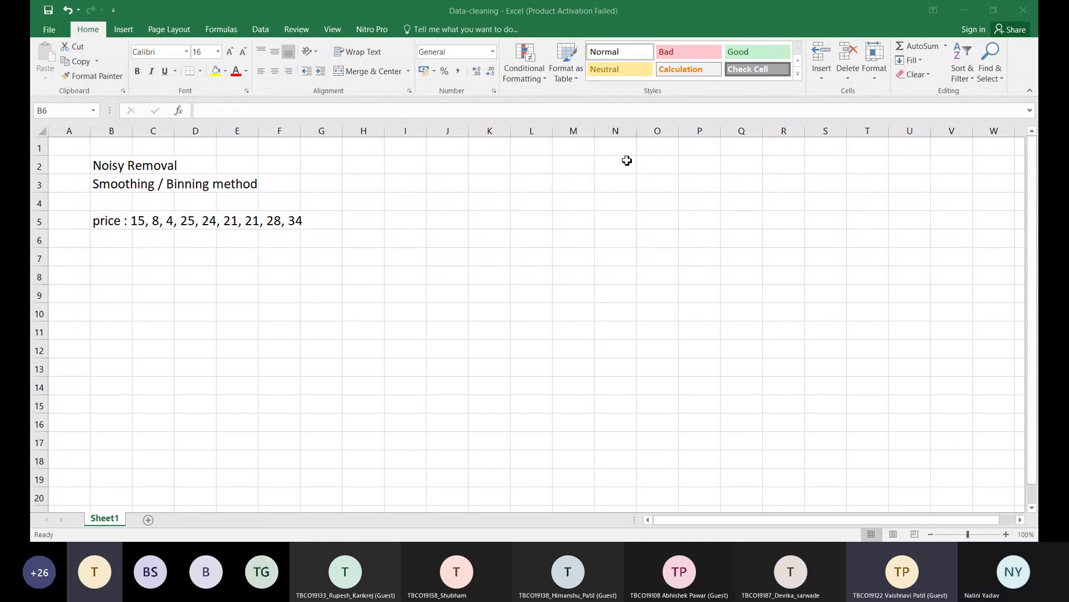
Step: Enter "Sorted data for price (in dollars): 4, 8, 15, 21, 21, 24, 25, 28, 34" in cell B7
click(121, 237)
click(117, 257)
text(Sorted data for price (in dollars): 4, 8, 15, 21, 21, 24, 25, 28, 34)
click(226, 290)
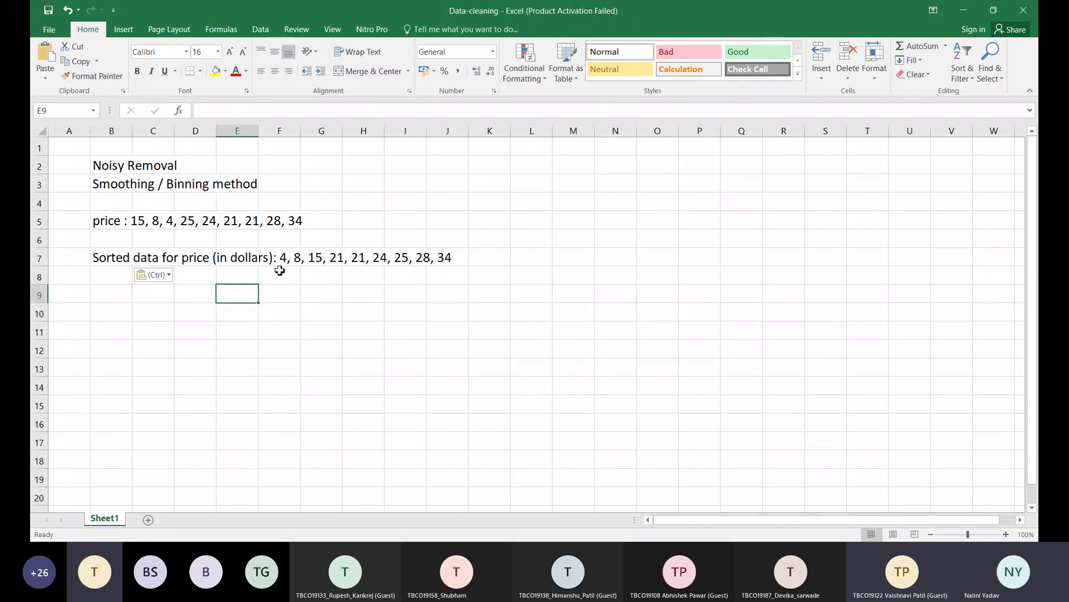
drag(299, 223, 329, 223)
click(321, 258)
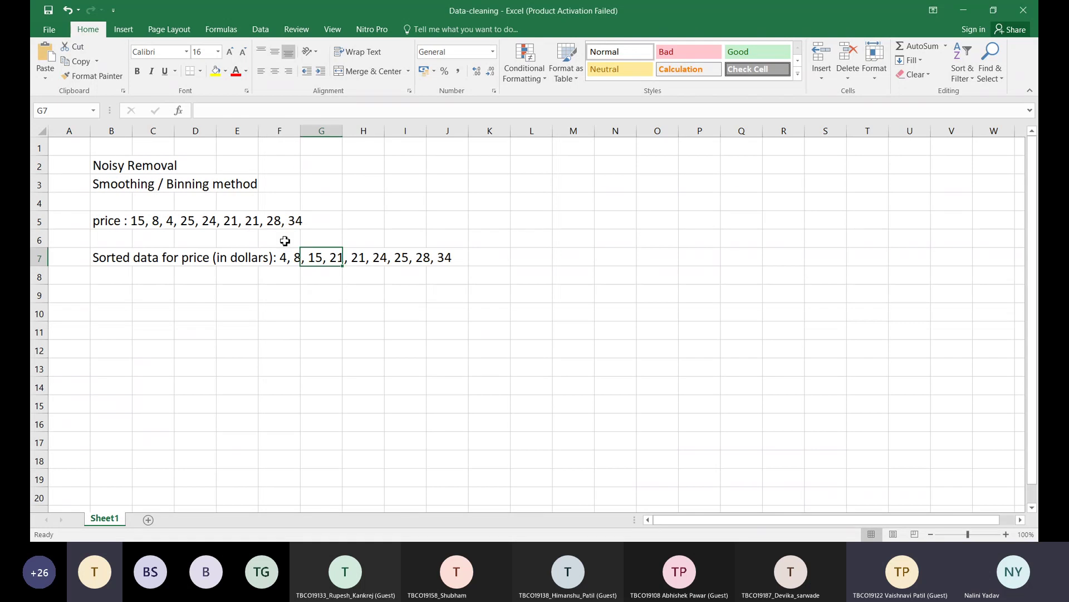
Step: Enter the heading "Partition into (equal-frequency) bins" in cell B9
click(114, 289)
text(Partition into (equal-frequency) bins)
click(172, 346)
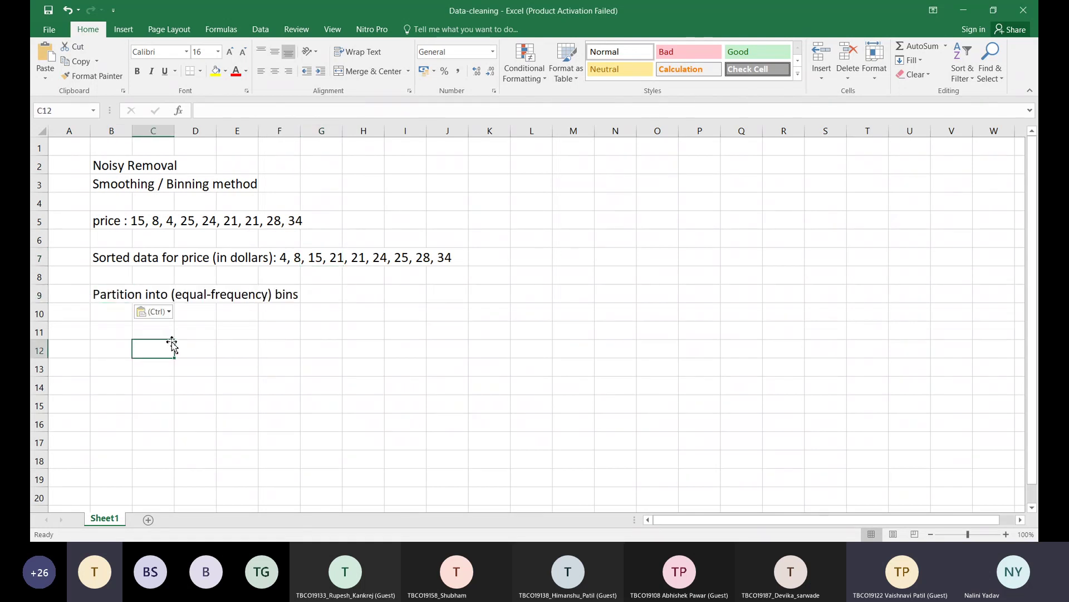
Step: Label cells B10 to B12 as "Bin 1 :", "Bin 2 :" and "Bin 3 :"
click(127, 315)
text(Bin 1 :)
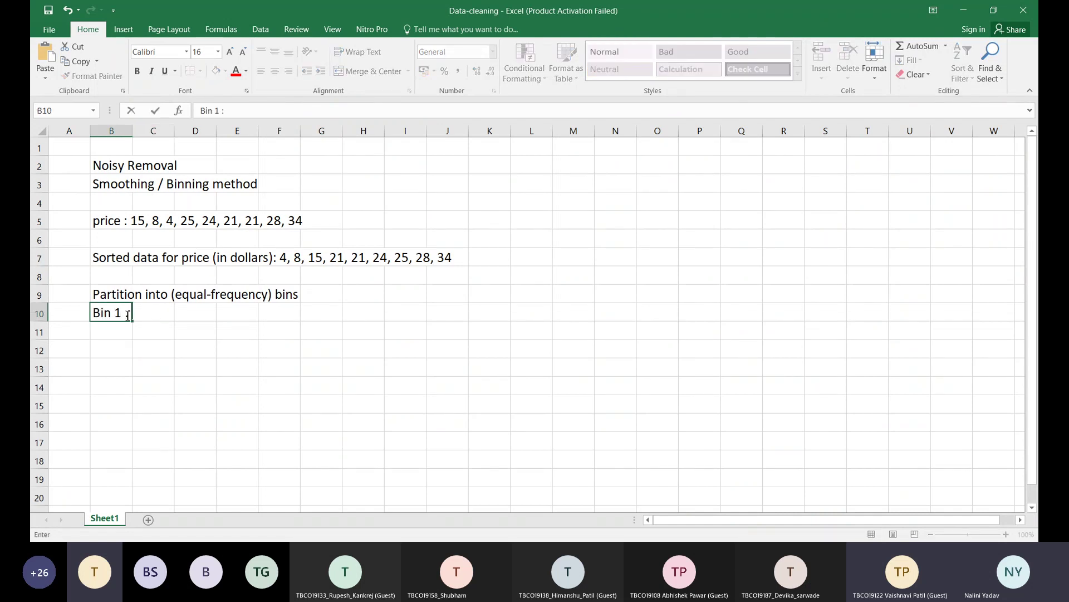
key(Return)
text(Bin 2)
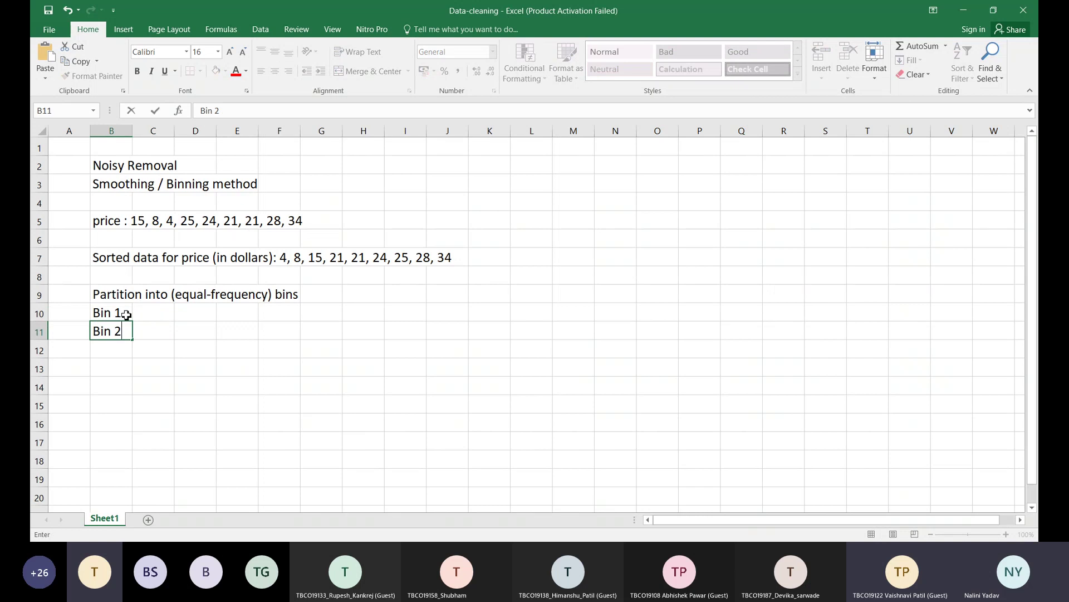
text( :)
key(Return)
text(Bin 3)
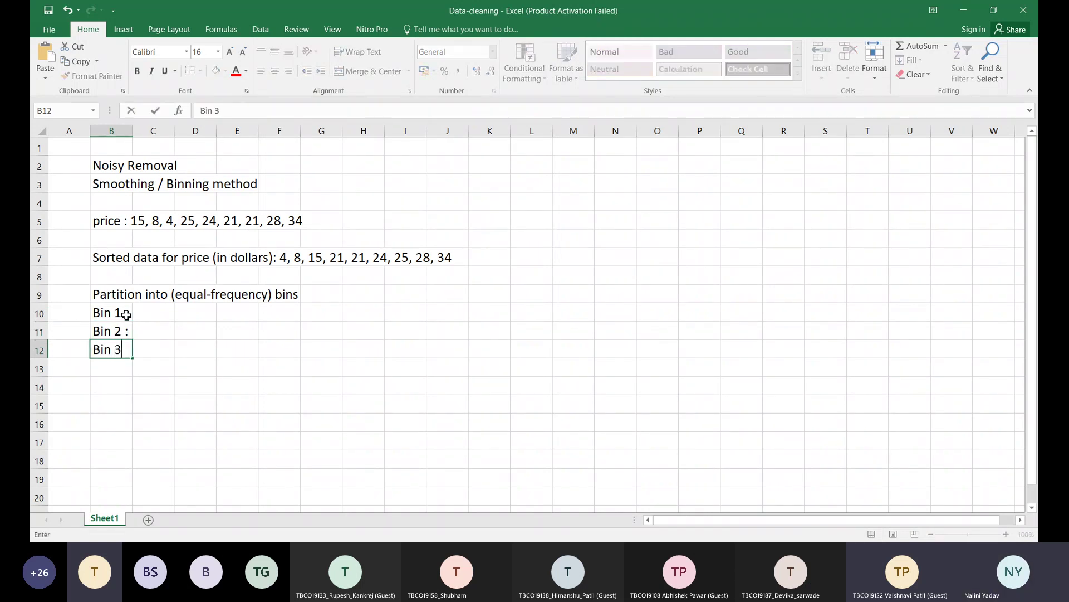
text( :)
click(209, 317)
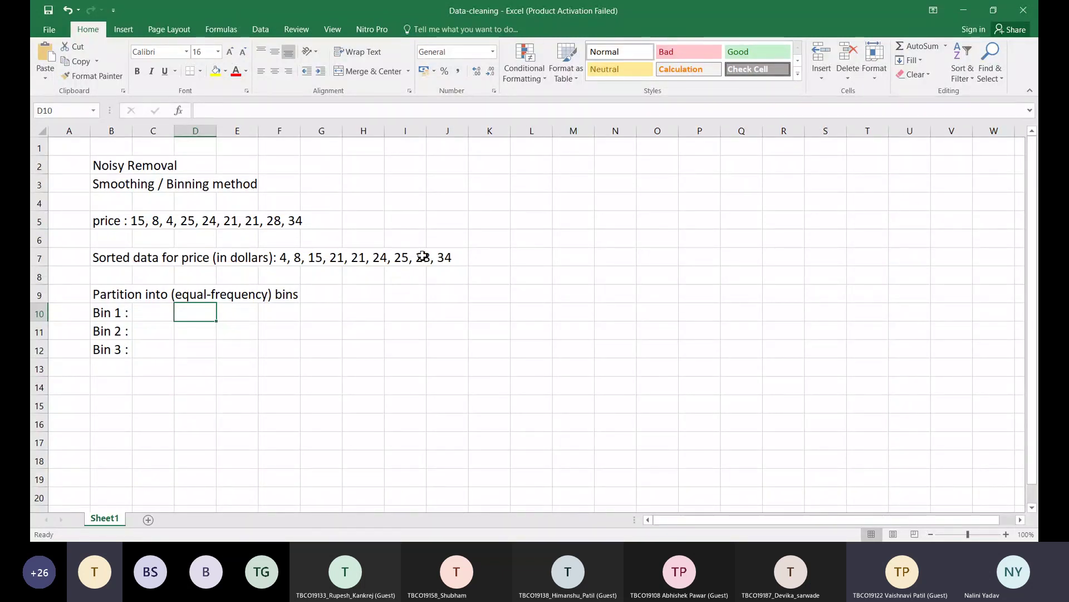
Step: Fill the bins in C10 to C12 with "4, 8, 15", "21, 21, 24" and "25, 28, 34"
click(163, 312)
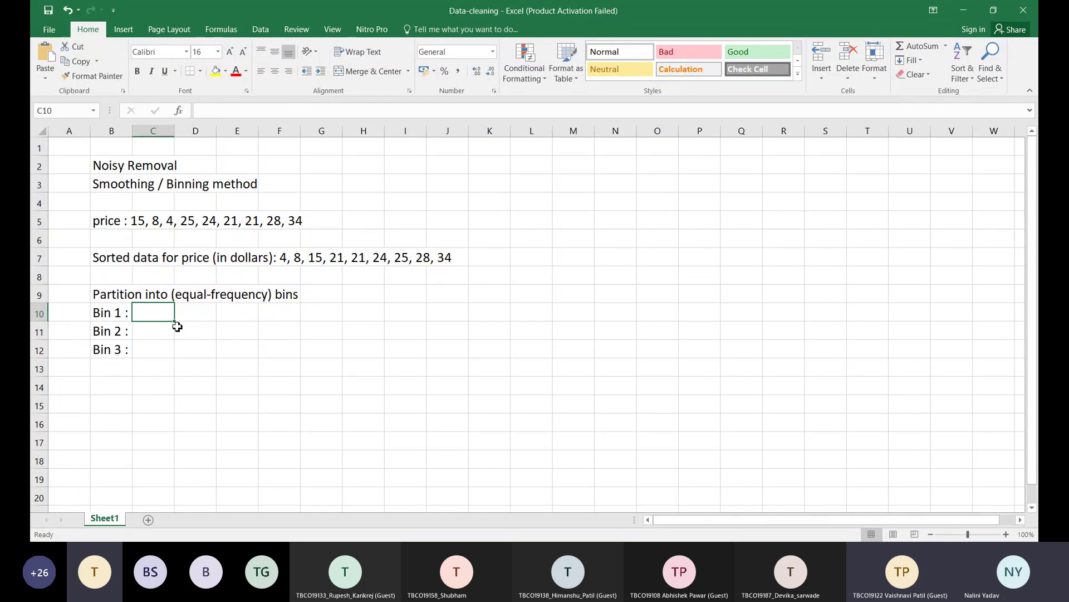
text(4, 8, 15)
key(Return)
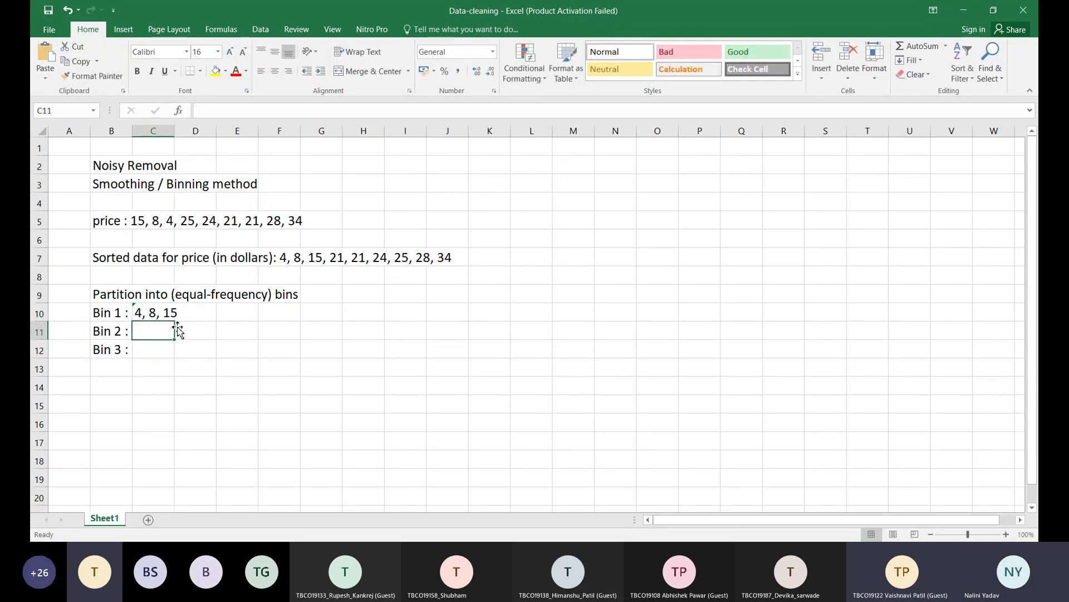
text(21, 21, 24)
key(Return)
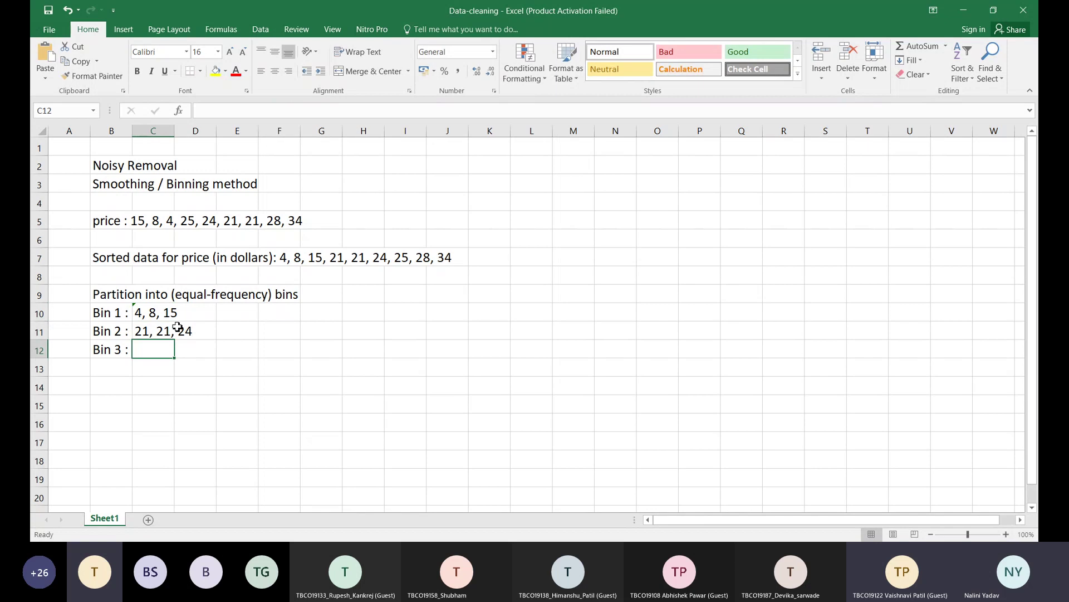
text(25, )
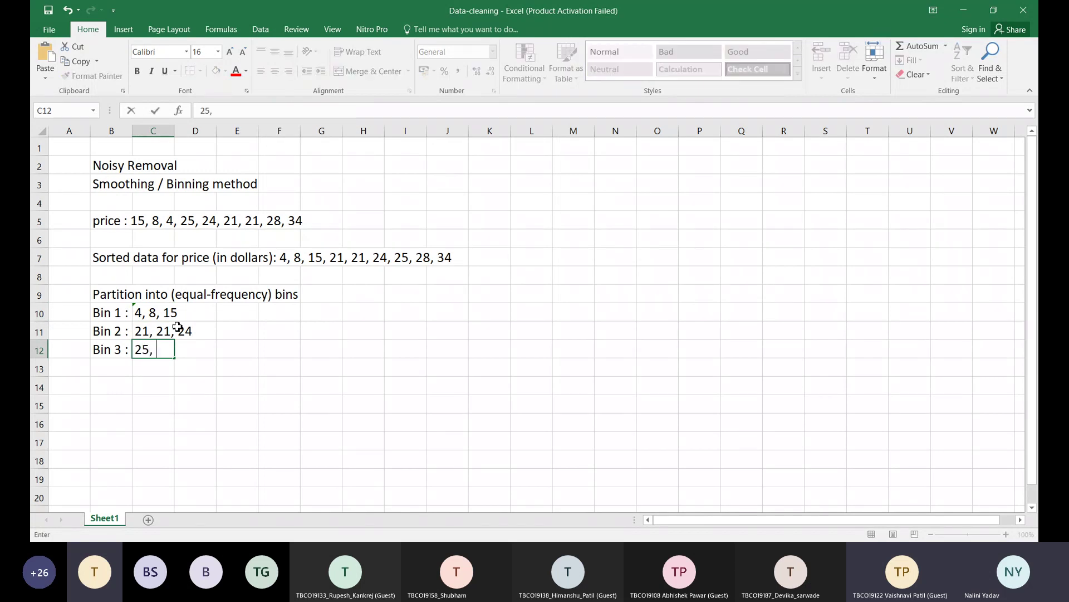
text(28, 34)
click(195, 366)
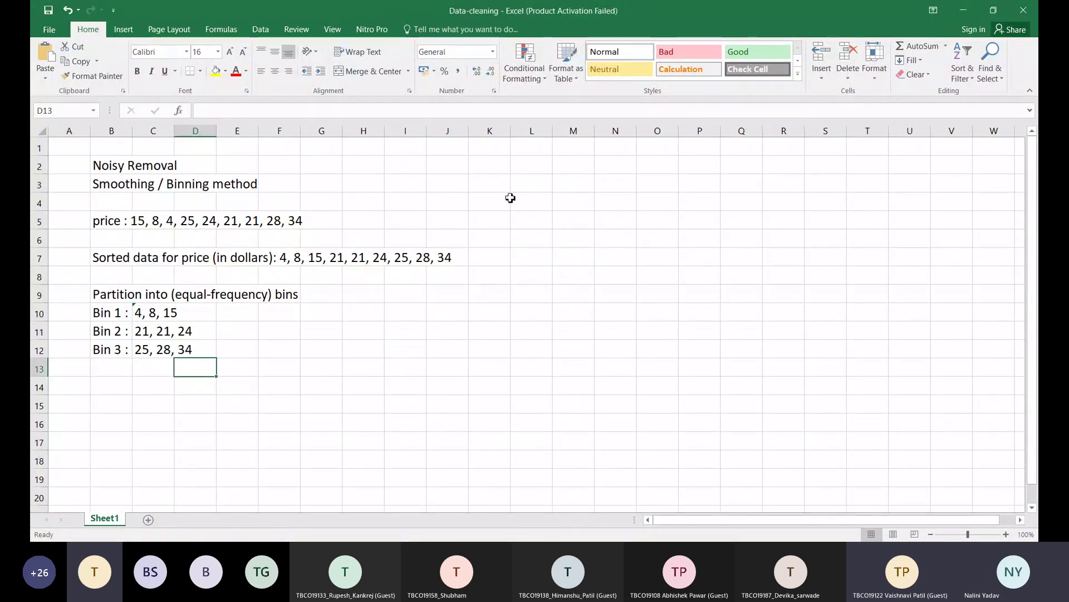
Step: Enter the heading "Smoothing by bin means" in cell M2
click(580, 167)
text(Smoothing by bin means)
click(585, 239)
click(578, 189)
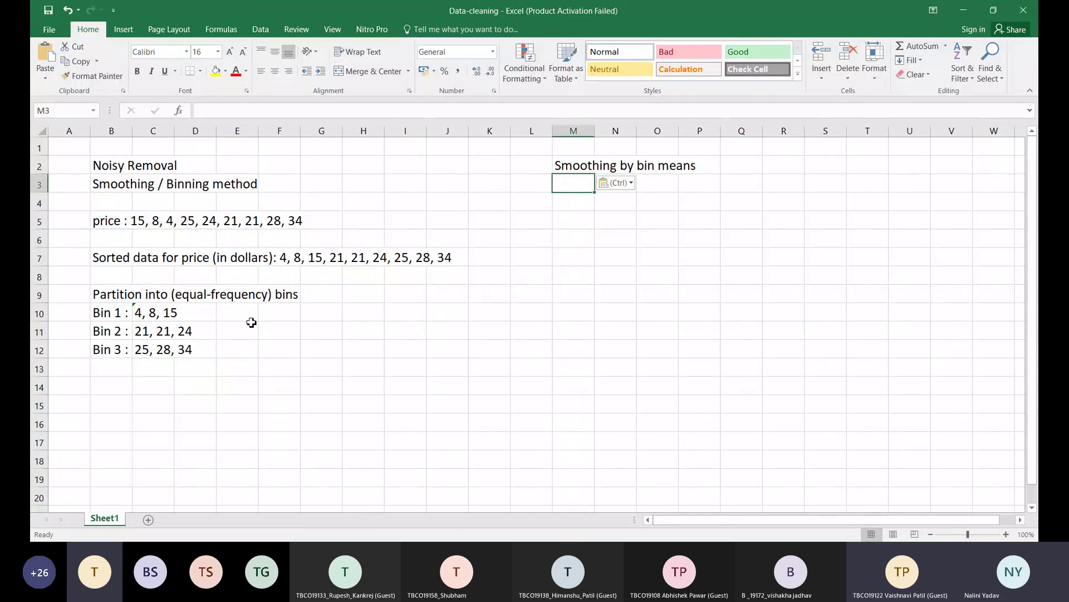
Step: Put an equals sign as text in F10 and enter "Mean : 9" in G10 for Bin 1
click(283, 317)
text(=)
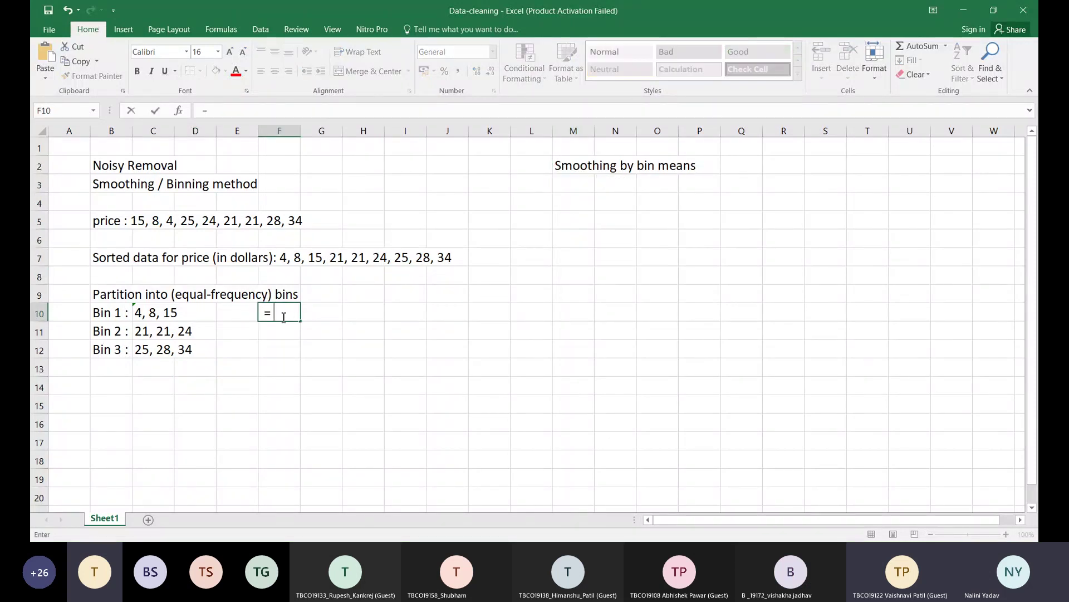
key(Tab)
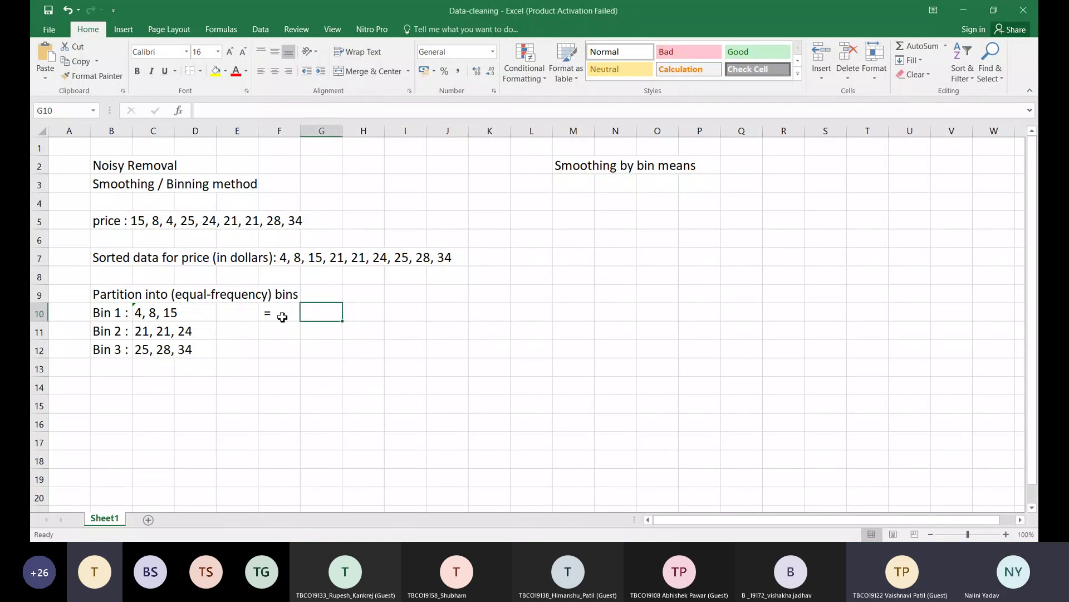
text(Mean  : 9)
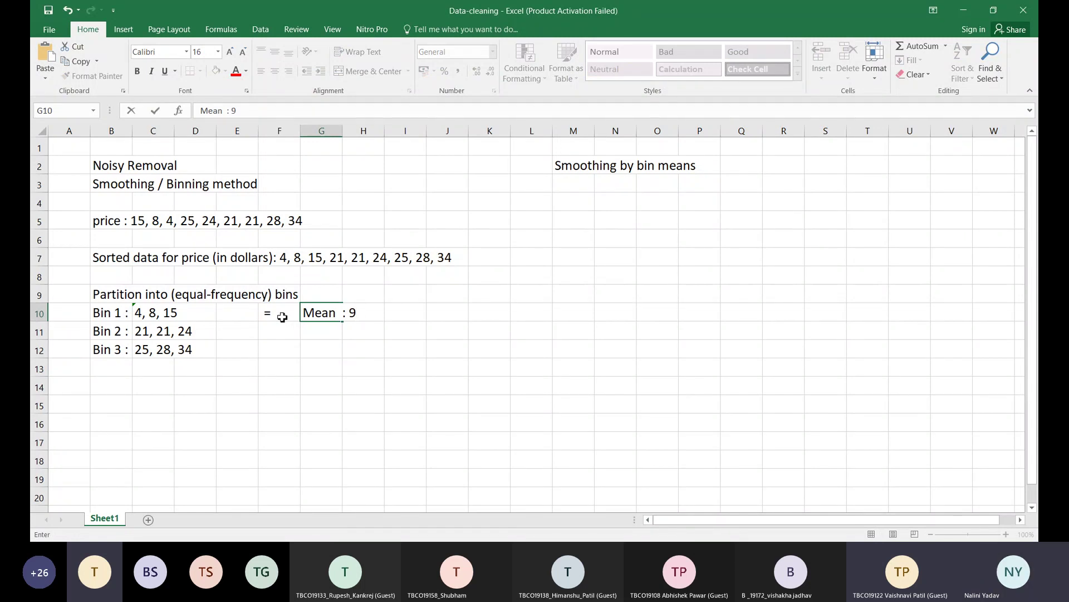
key(Return)
key(Left)
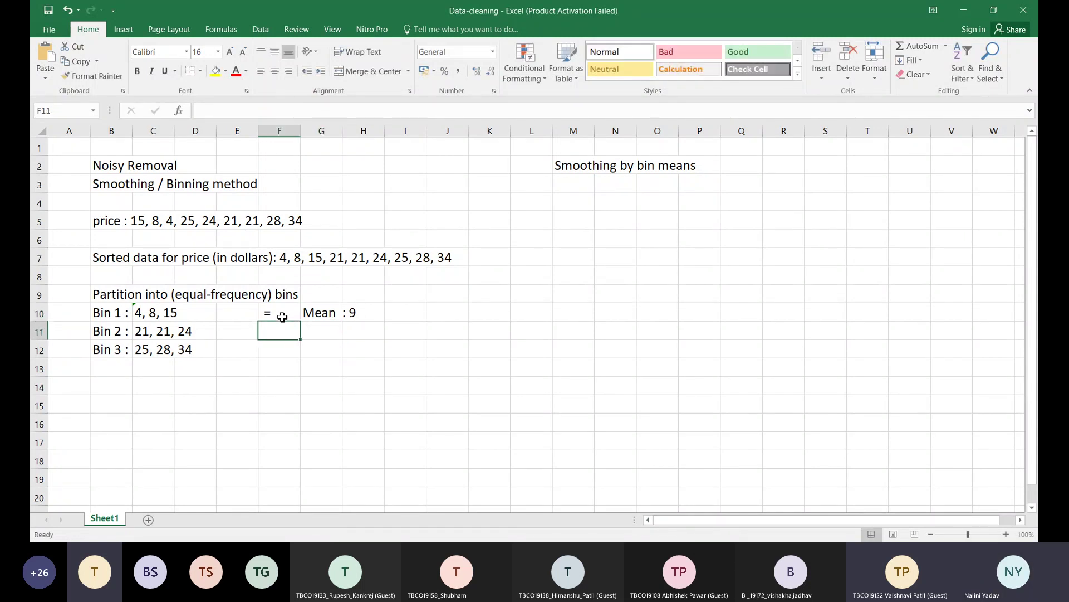
text(=)
key(Return)
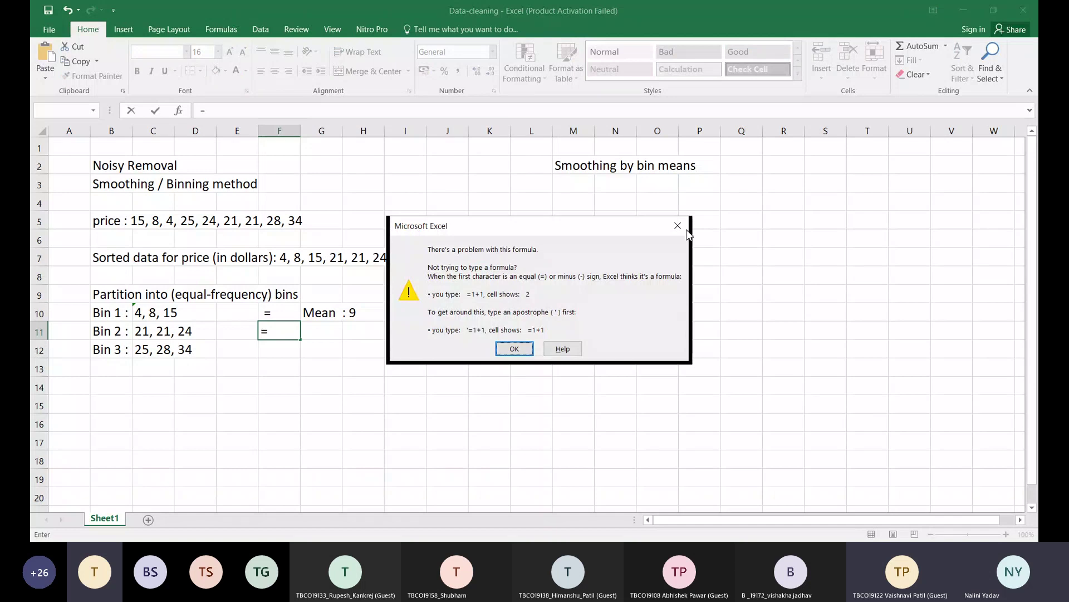
key(Return)
key(Right)
key(Right)
key(Right)
key(Down)
key(Down)
key(Escape)
click(296, 349)
click(290, 330)
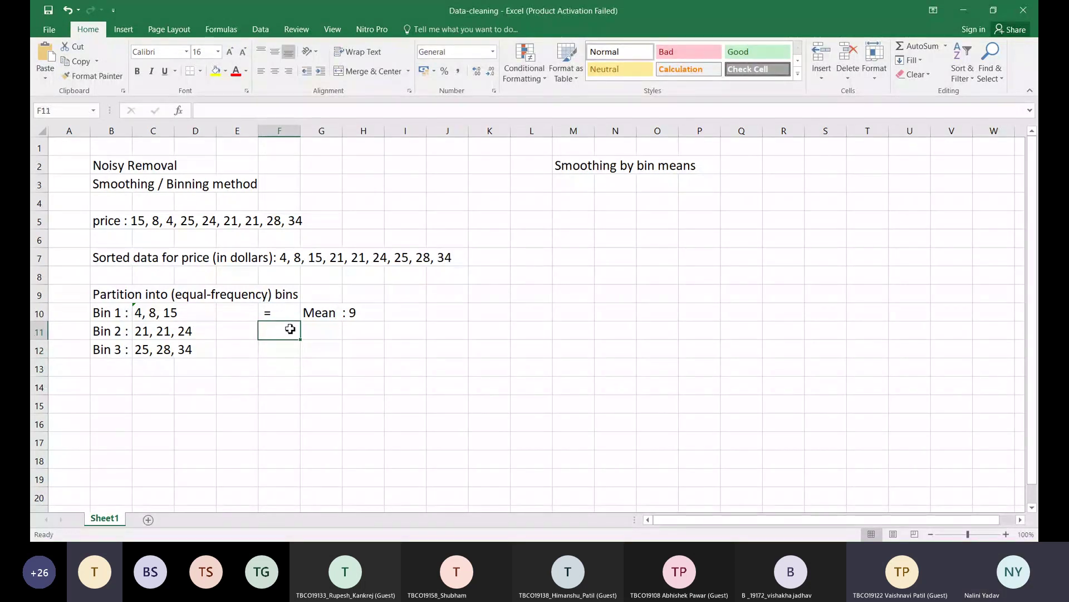
Step: Enter "Mean : 22" in cell G11 for Bin 2
click(310, 329)
text(Mean)
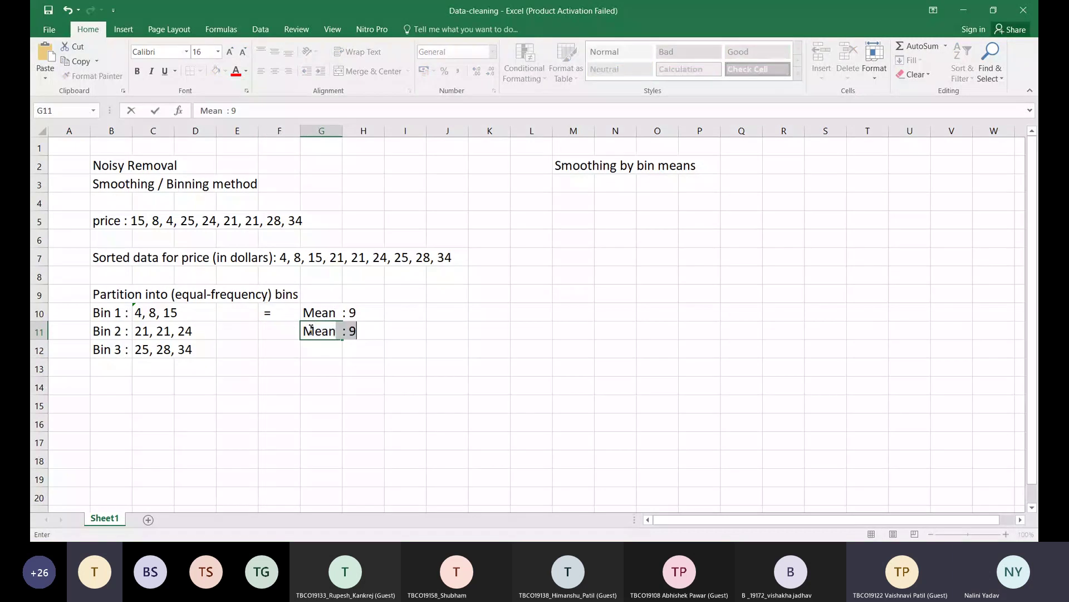
key(BackSpace)
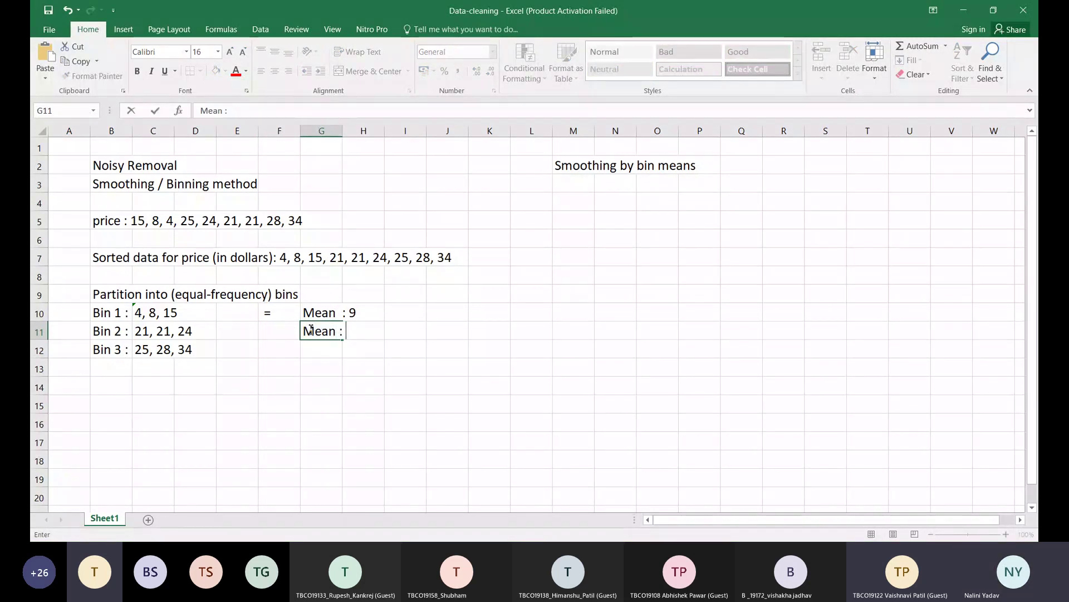
text(:)
click(311, 331)
text(22)
key(Return)
Step: Enter "Mean : 29" in cell G12 for Bin 3
text(M)
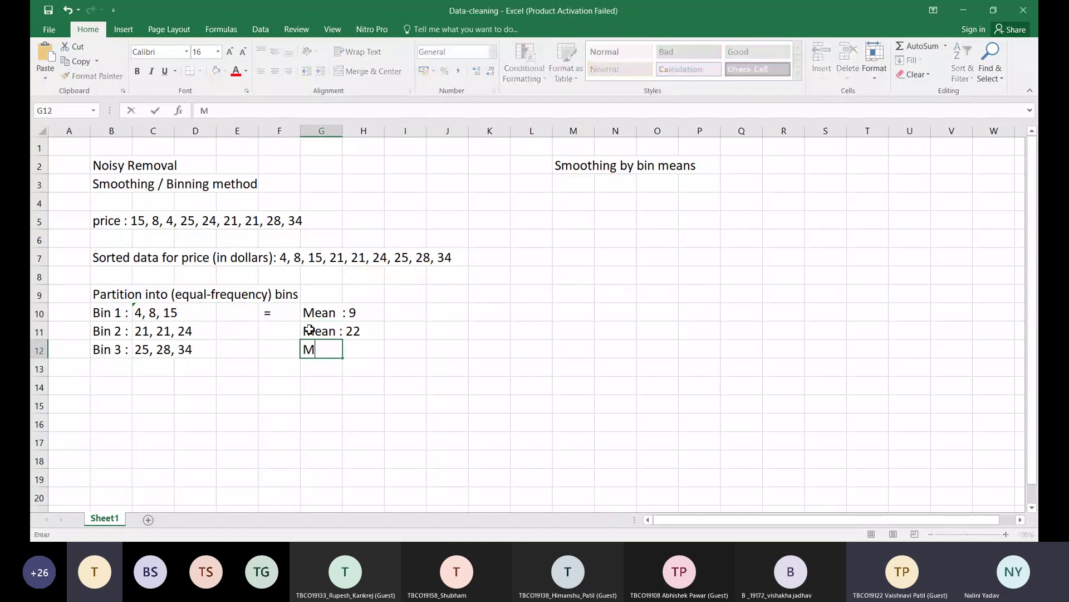
text(ean : 9)
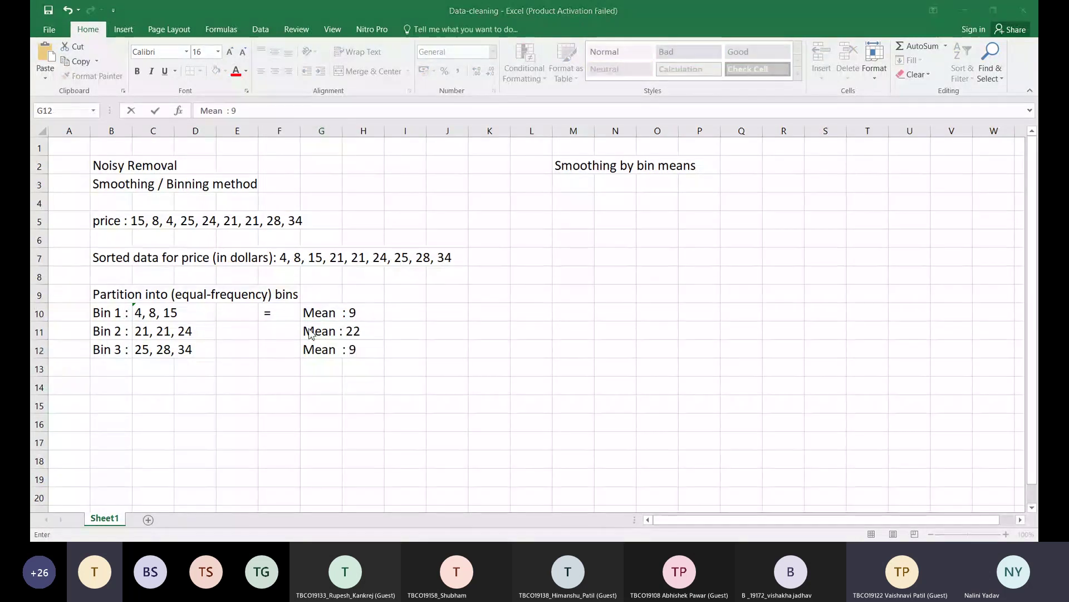
key(BackSpace)
text(29)
click(352, 369)
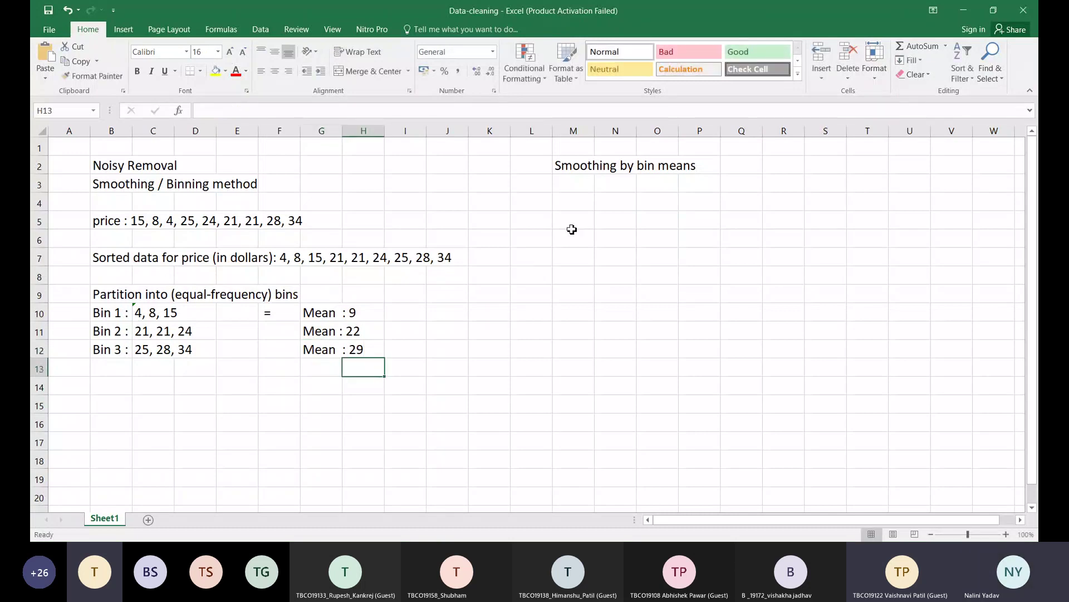
click(580, 186)
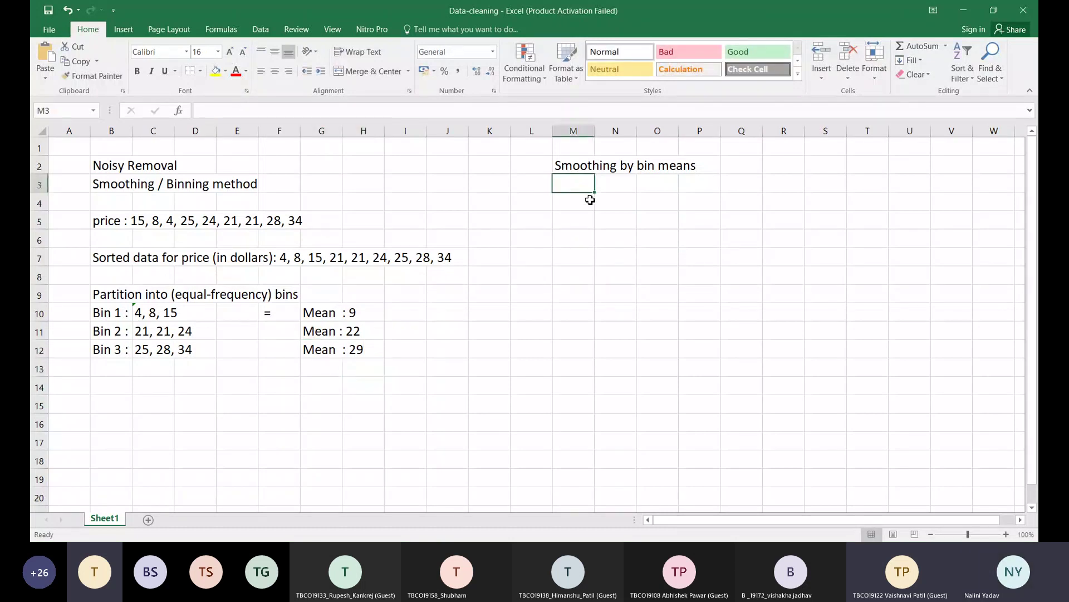
Step: Enter the labels "Bin1 :", "Bin2 :" and "Bin 3 :" in cells M3 to M5 under the bin means heading
text(Bin1 :)
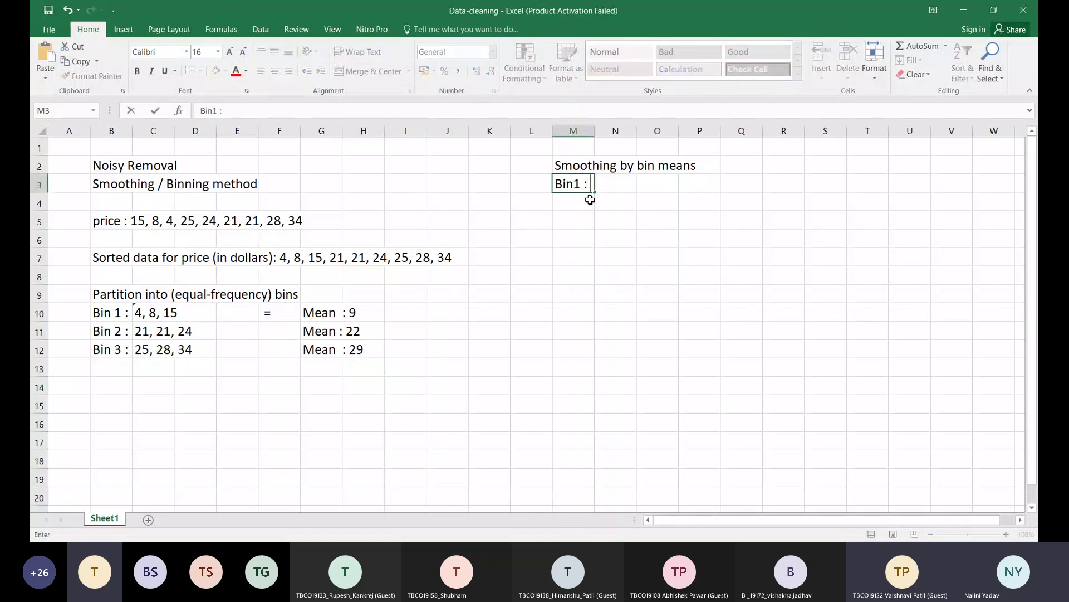
key(Return)
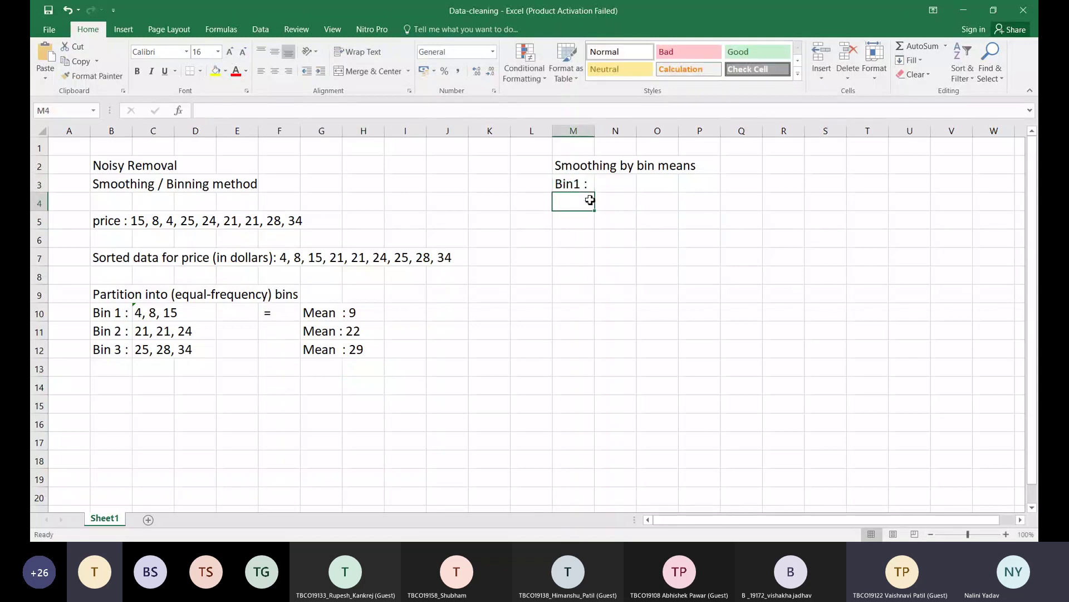
text(Bin2 :)
key(Return)
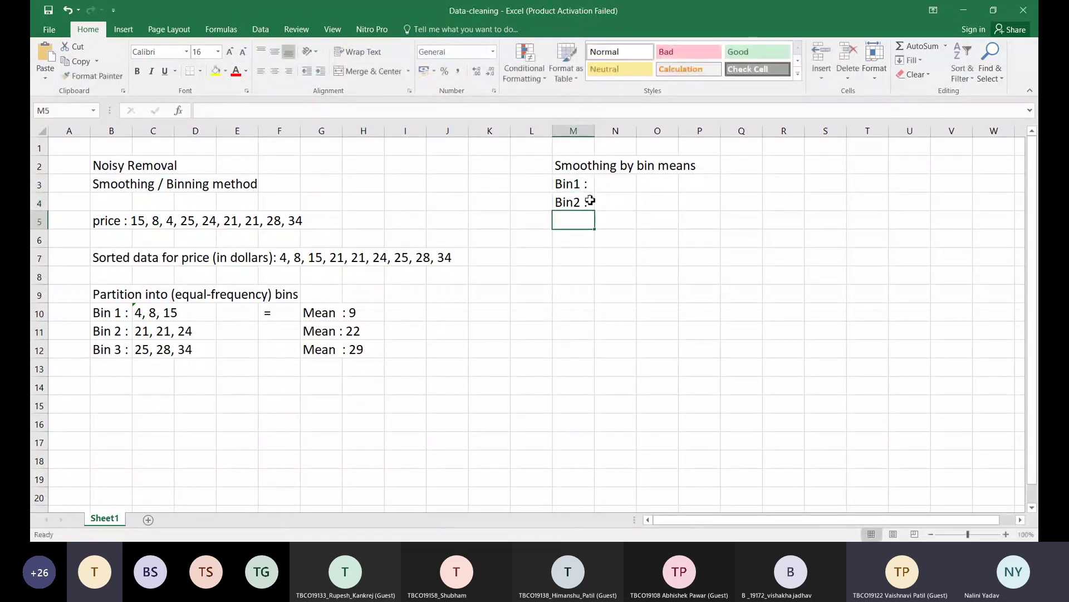
text(Bin 3 :)
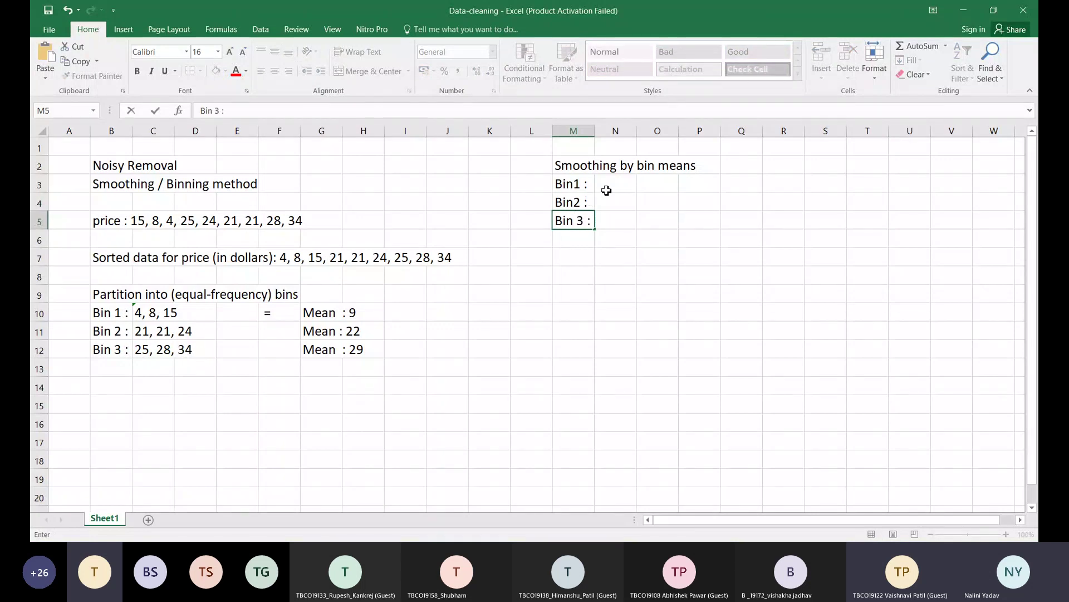
Step: Fill the smoothed values "9 , 9 , 9", "22, 22 ,22" and "29, 29, 29" into cells N3 to N5
click(609, 189)
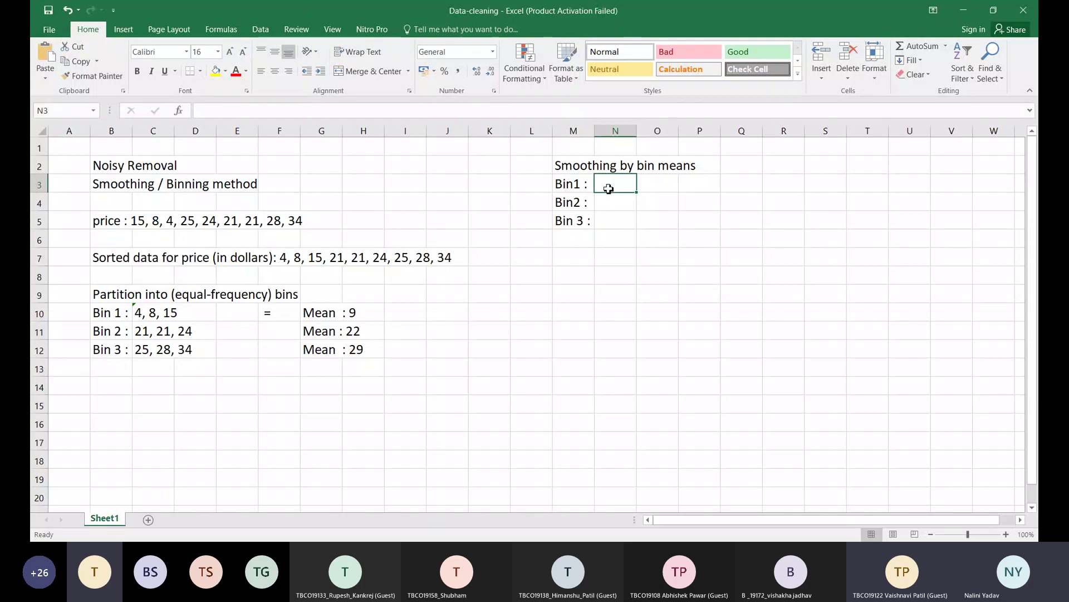
text(9 , 9 , 9)
key(Return)
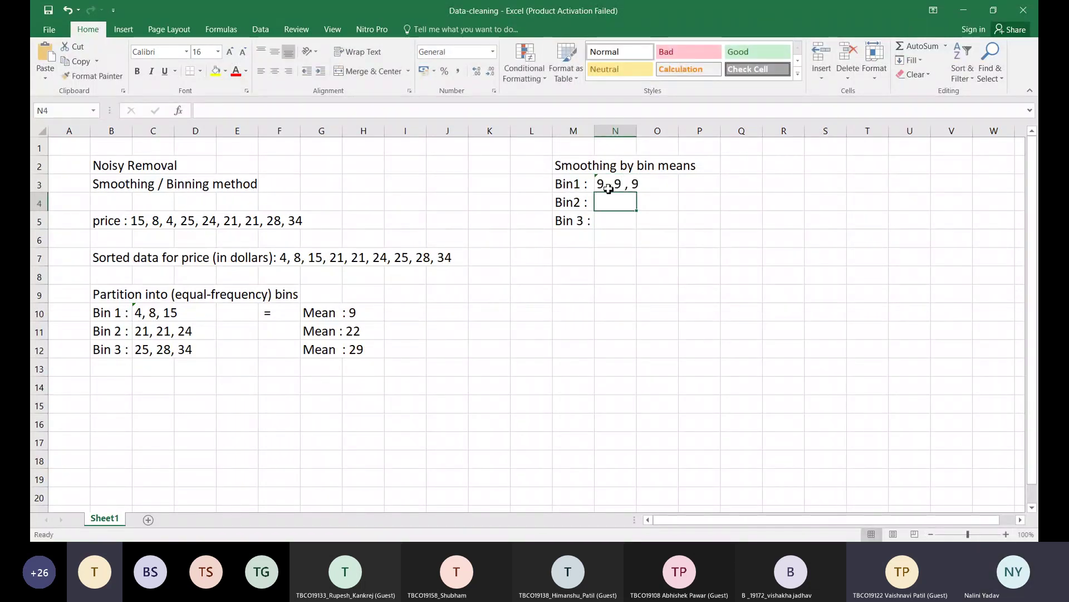
text(22, 22 ,22)
key(Return)
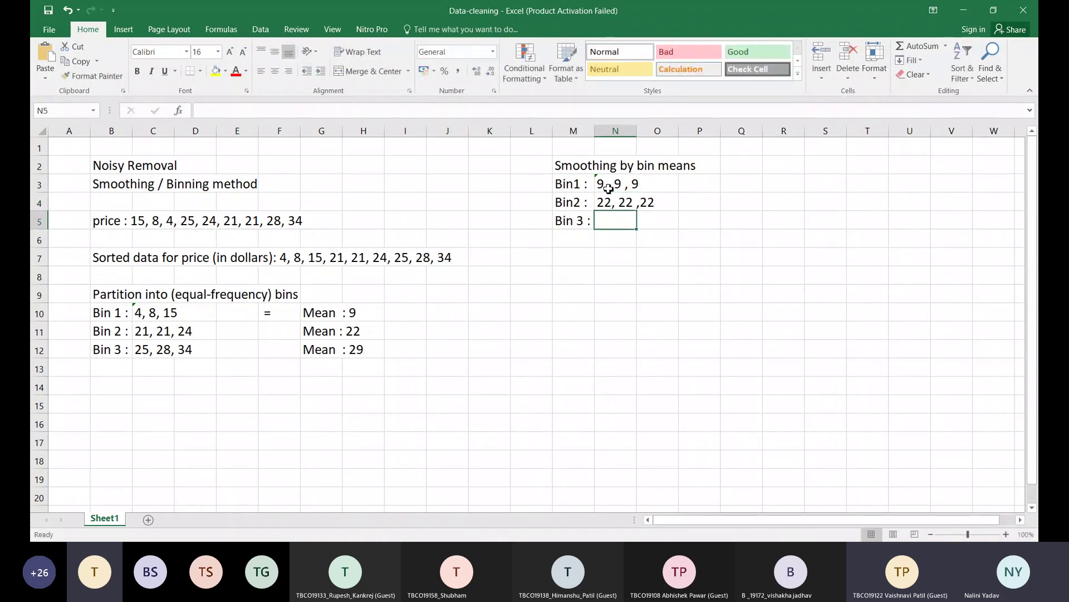
text(29,)
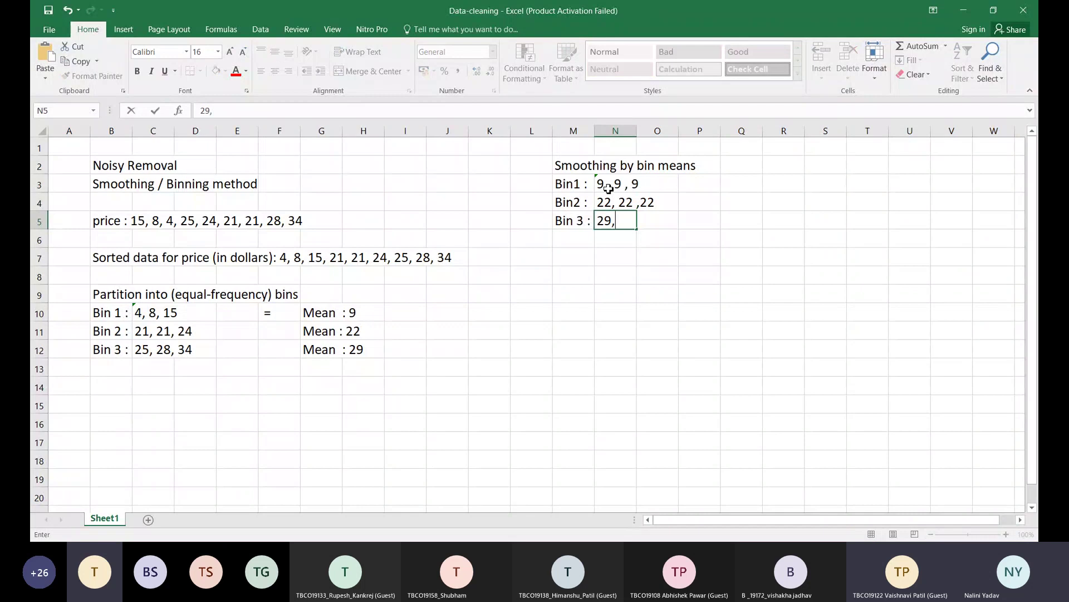
text( 29, 29)
click(634, 254)
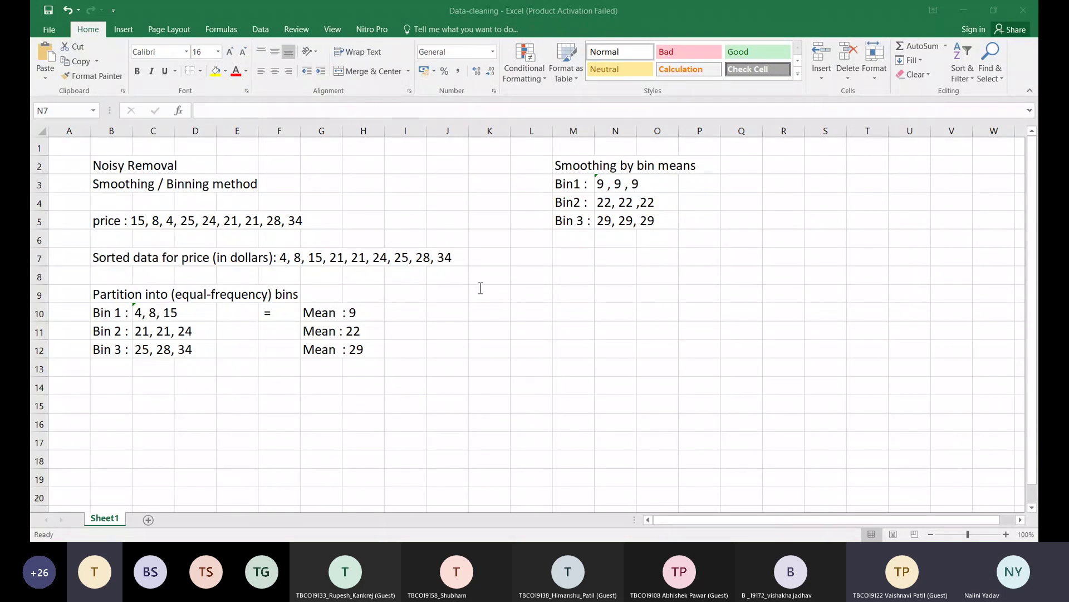
Step: Enter the heading "Smoothing by bin boundaries" in cell M8
key(alt+Tab)
click(562, 277)
text(Smoothing by bin boundaries)
click(571, 311)
Step: Apply yellow fill to the "Smoothing by bin boundaries" and "Smoothing by bin means" headings across columns M to P
drag(574, 277, 686, 275)
click(216, 71)
drag(574, 167, 688, 165)
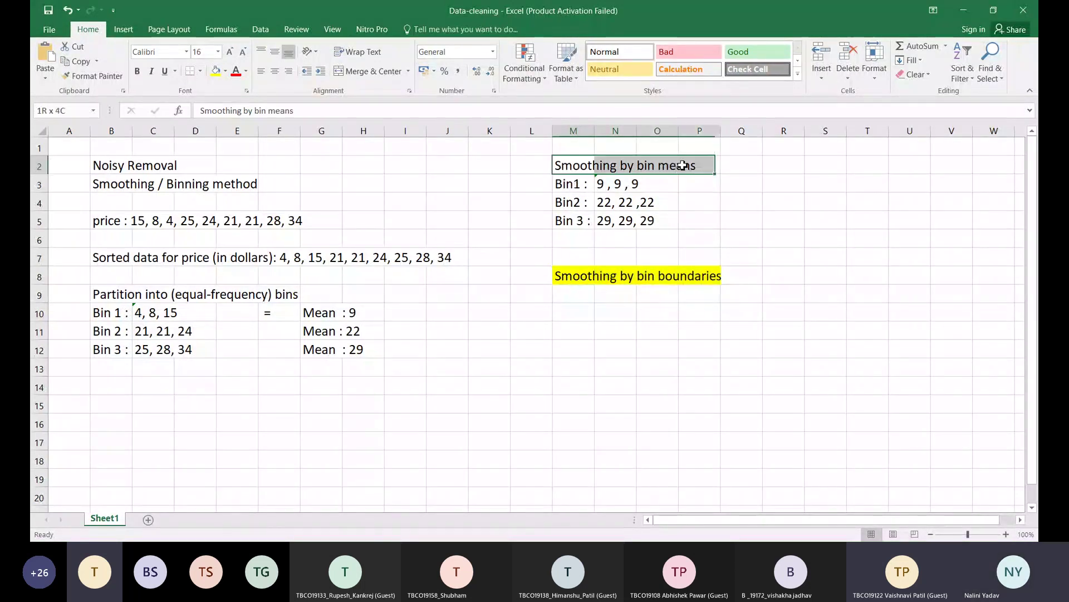
click(215, 70)
click(583, 345)
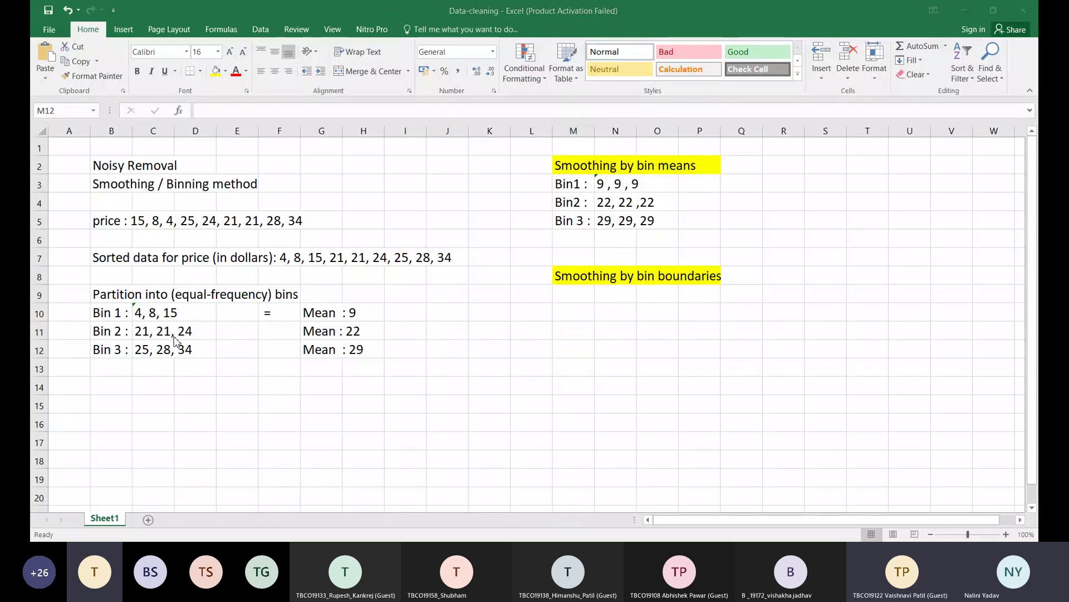
Step: Enter the labels "Bin1 :", "Bin2 :" and "Bin 3 :" in cells M10 to M12 under the bin boundaries heading
click(168, 317)
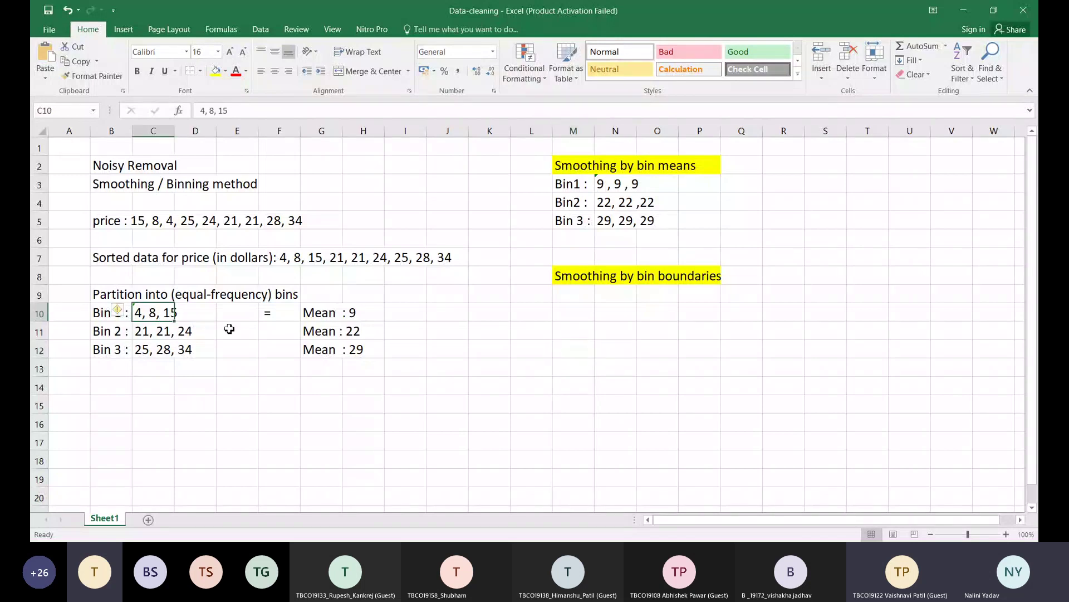
click(555, 320)
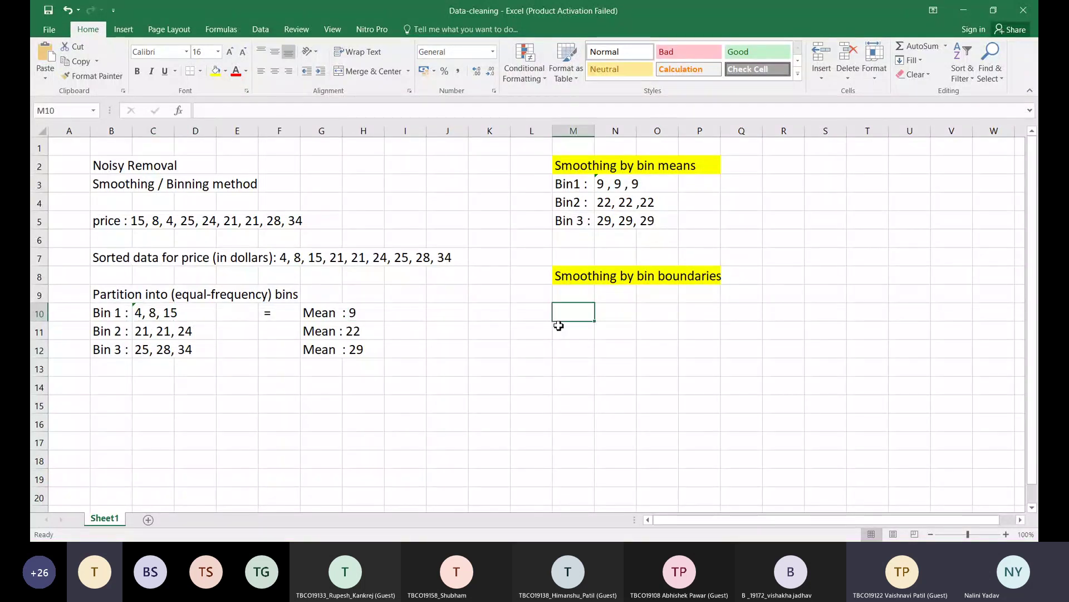
text(Bin1 :)
key(Return)
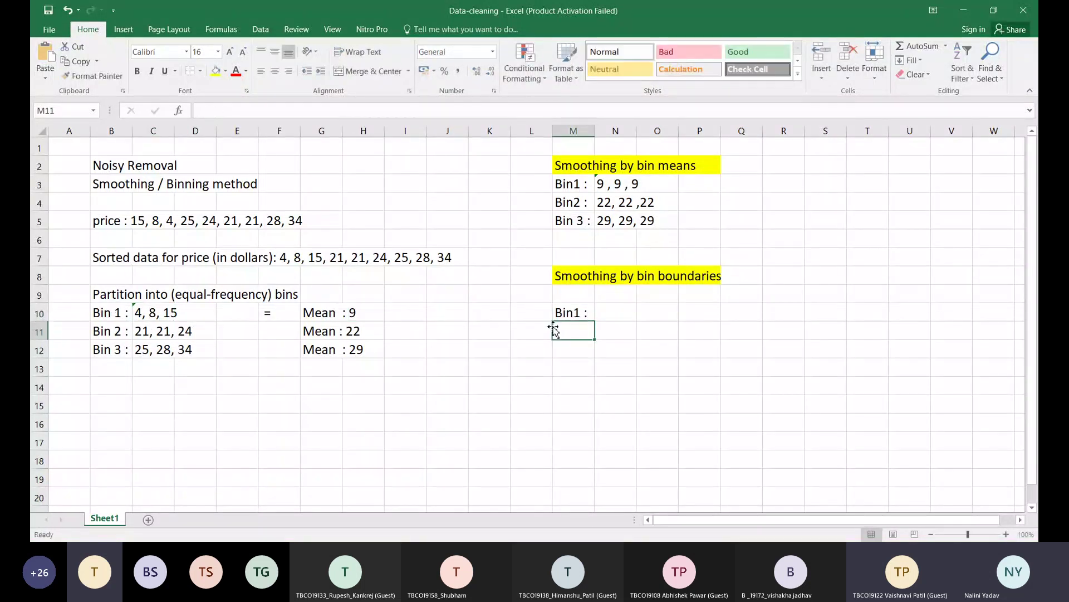
text(Bin2)
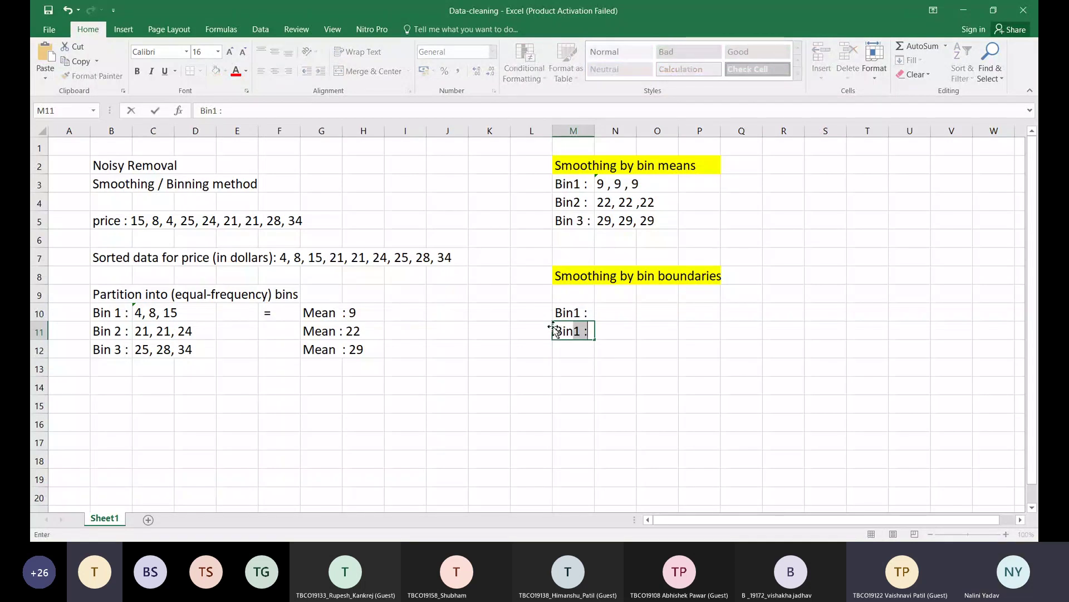
text( :)
key(Return)
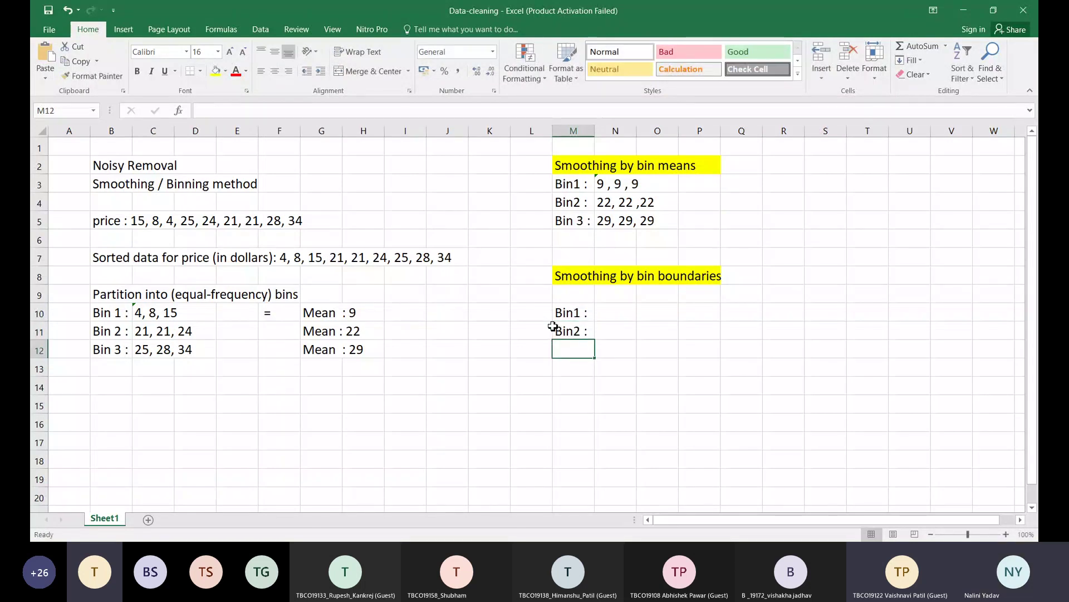
text(Bin)
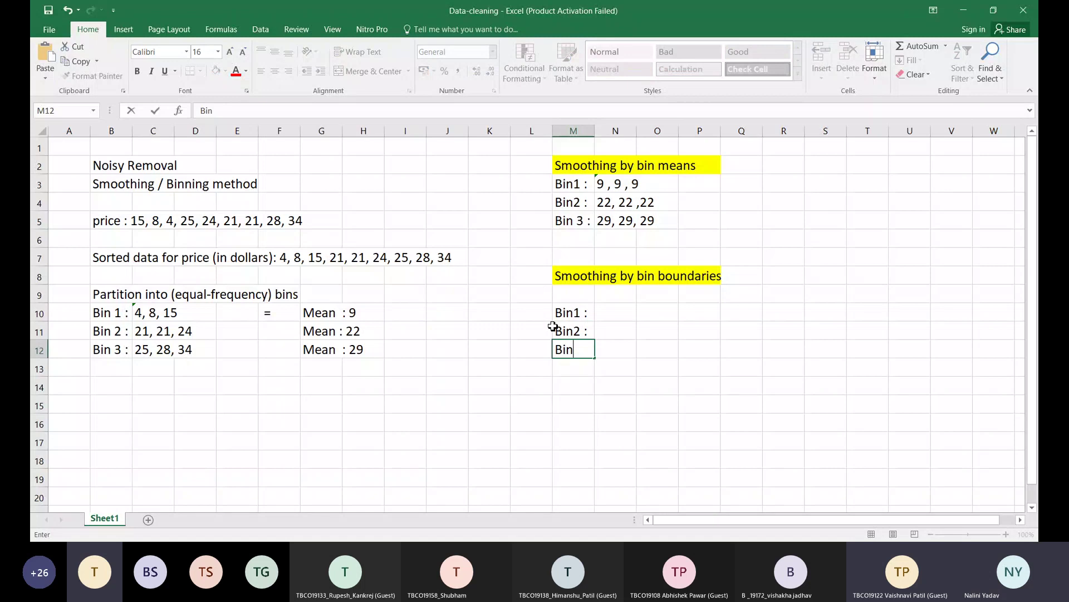
text( 3 :)
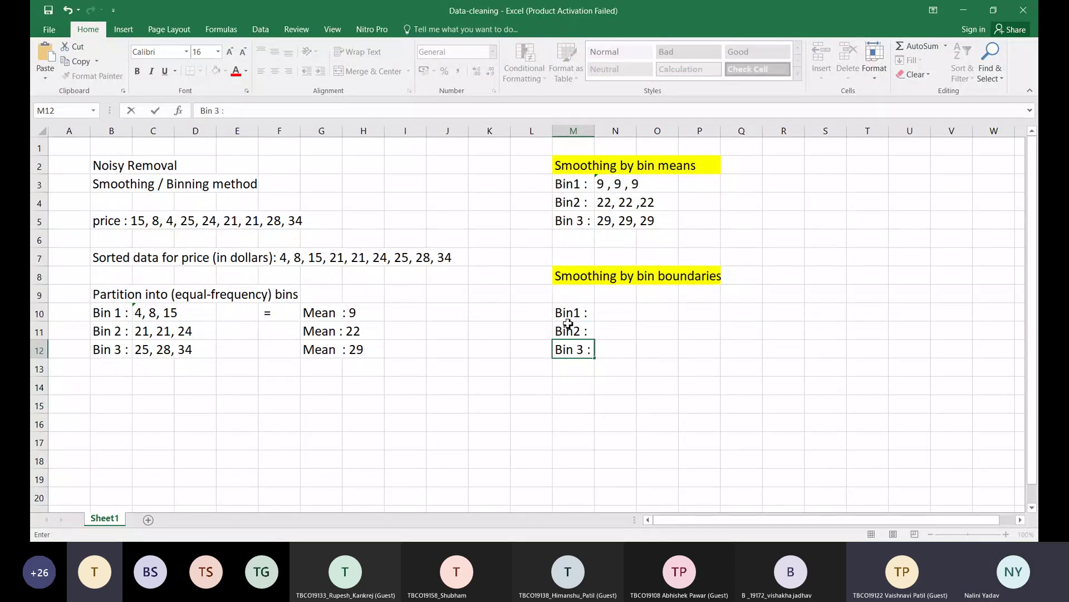
Step: Add a space before the number in the M11 and M10 labels, making them "Bin 2 :" and "Bin 1 :"
click(576, 329)
double_click(576, 330)
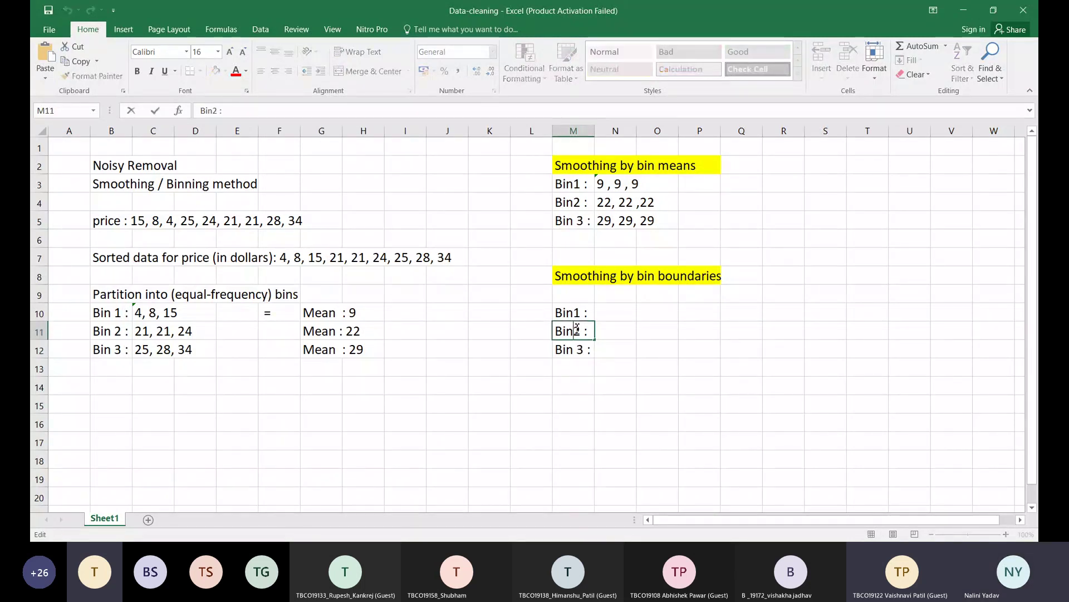
click(574, 312)
double_click(569, 312)
Step: Enter the boundary-smoothed values "4, 4, 15" for Bin 1 in cell N10
click(620, 308)
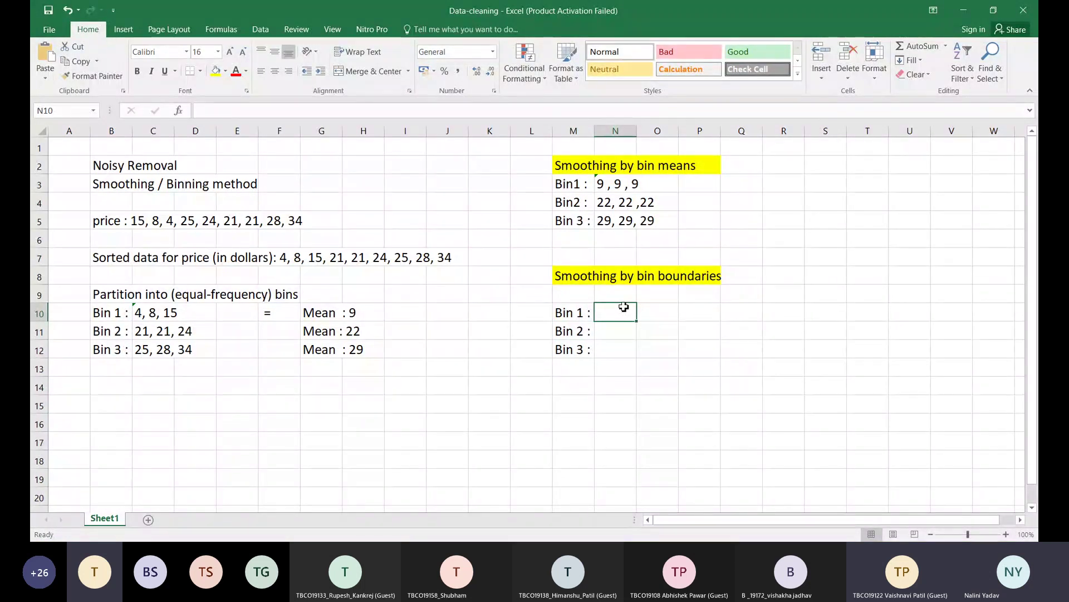
text(4,)
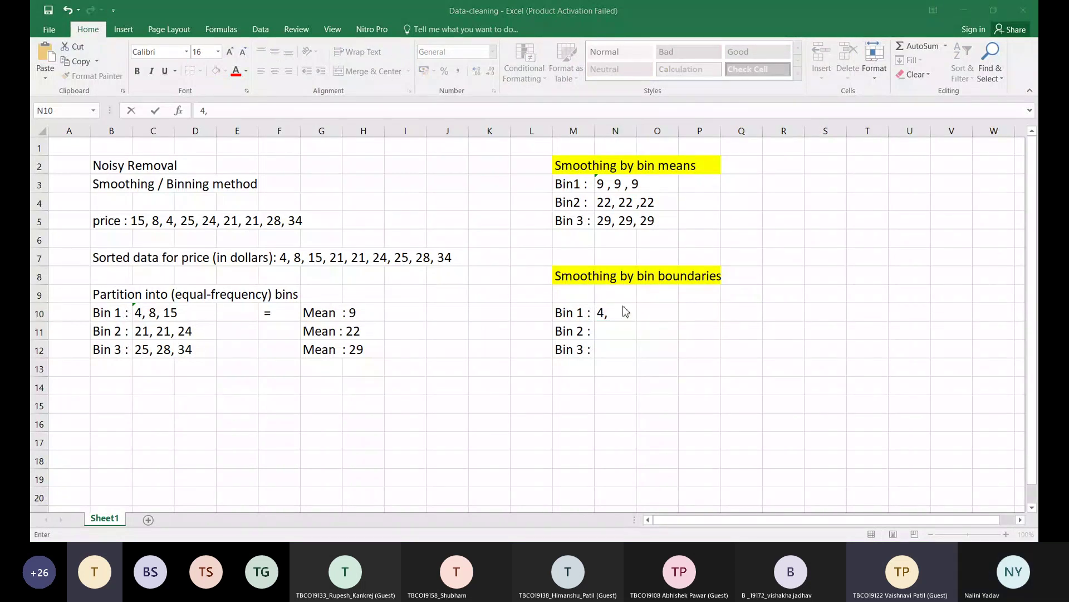
click(625, 310)
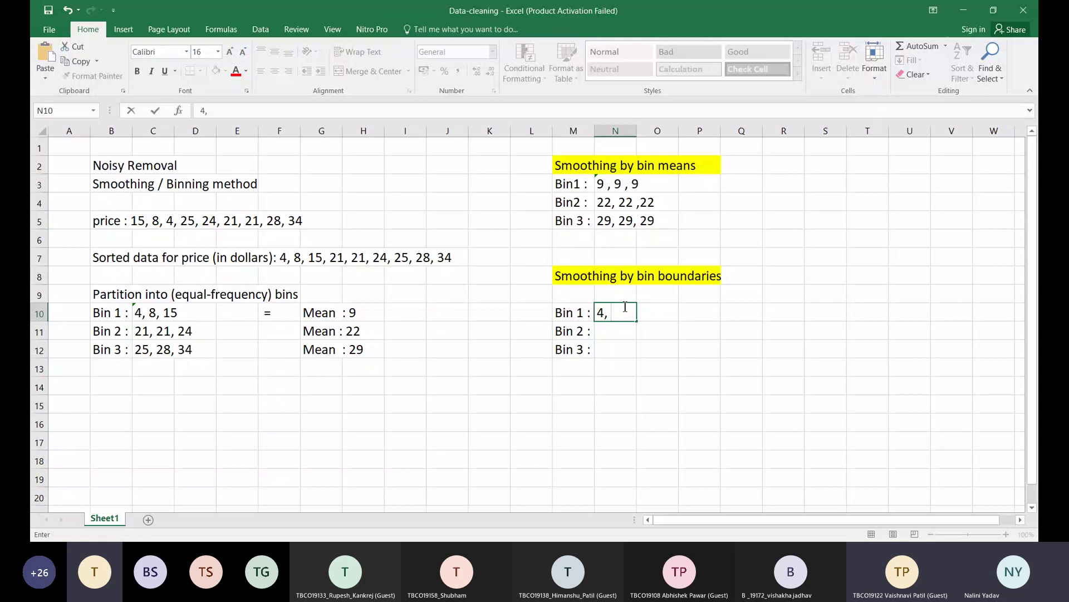
text(4)
text(,)
text(15)
key(Return)
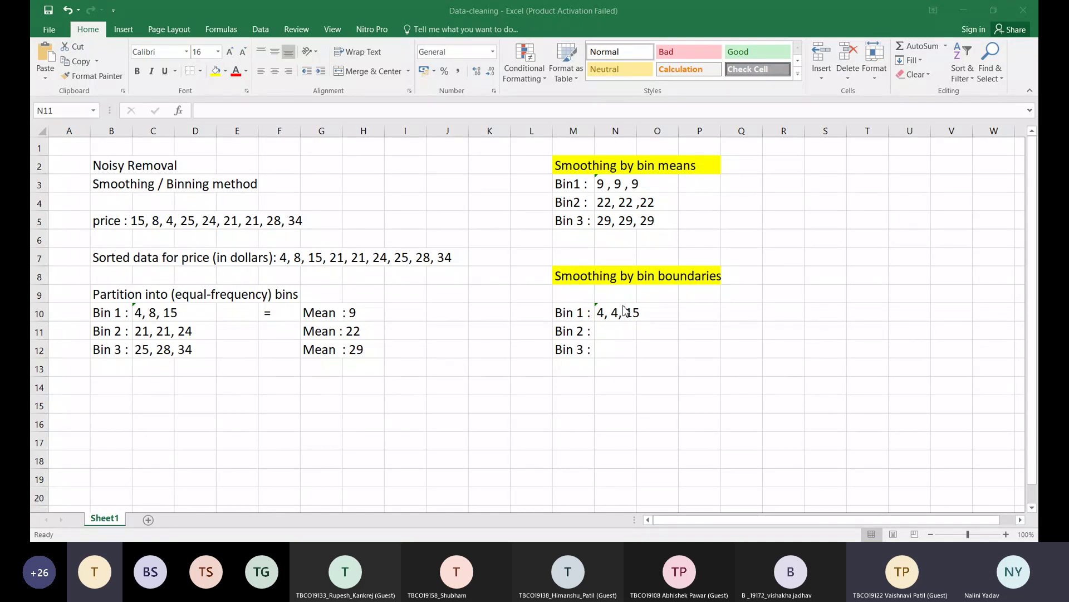
Step: Enter the boundary-smoothed values "21, 21, 24" for Bin 2 in cell N11
key(alt+Tab)
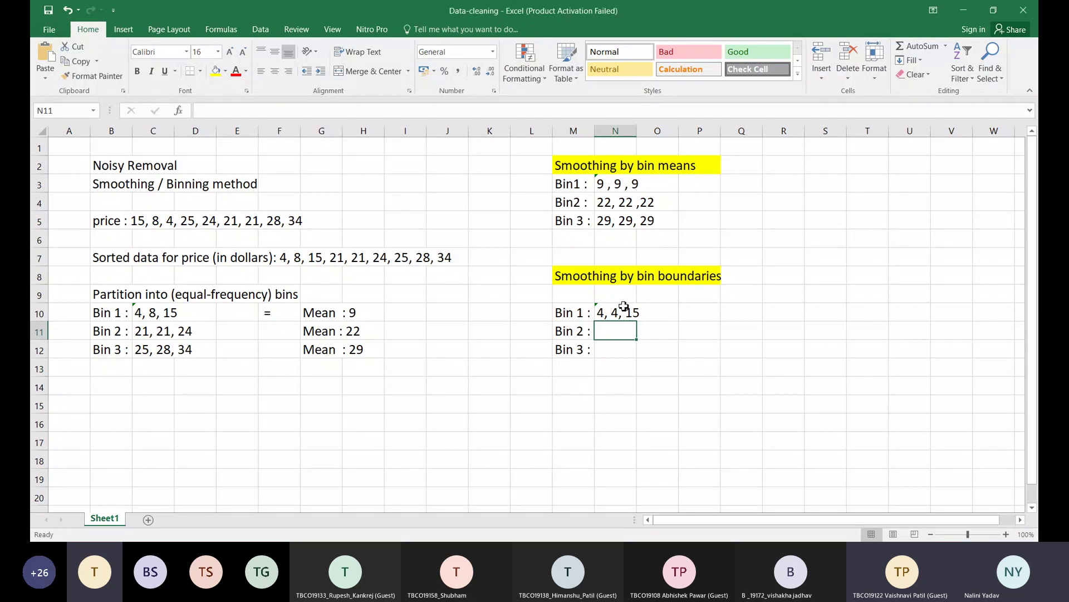
text(21, 21,)
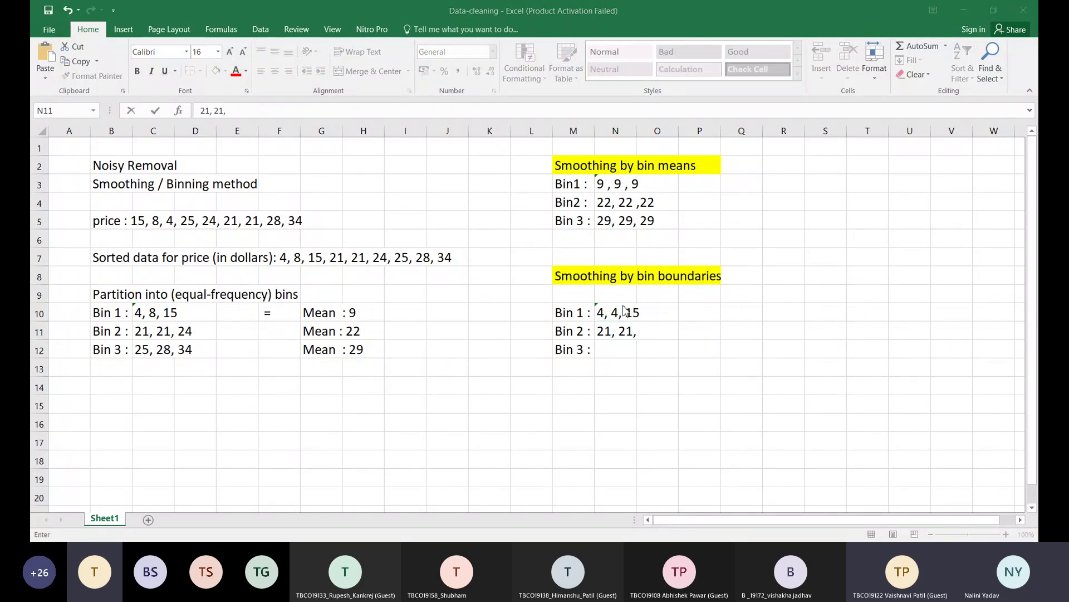
text( 24)
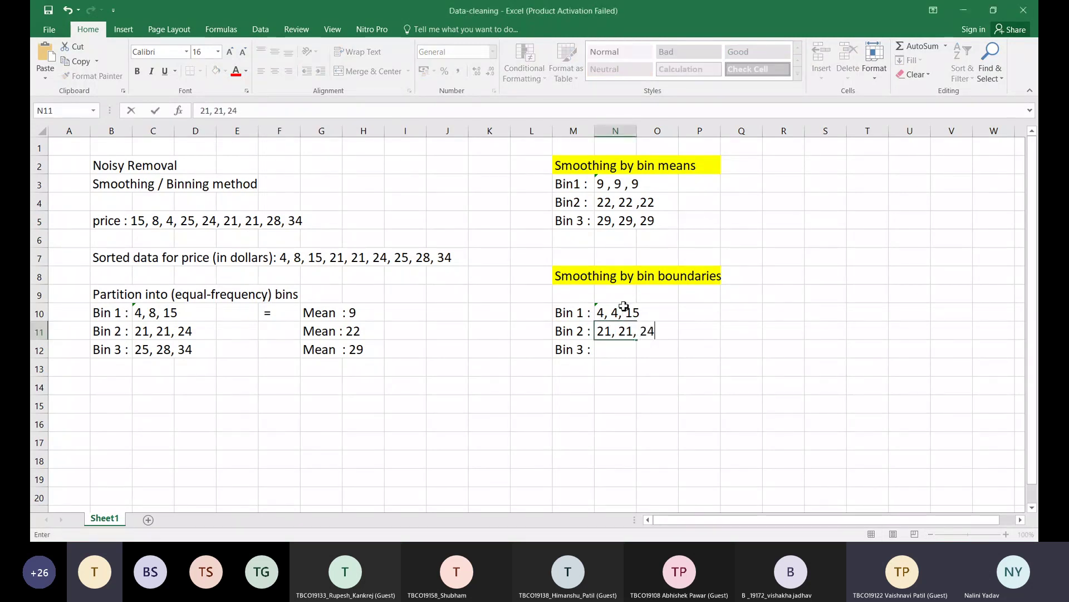
key(Return)
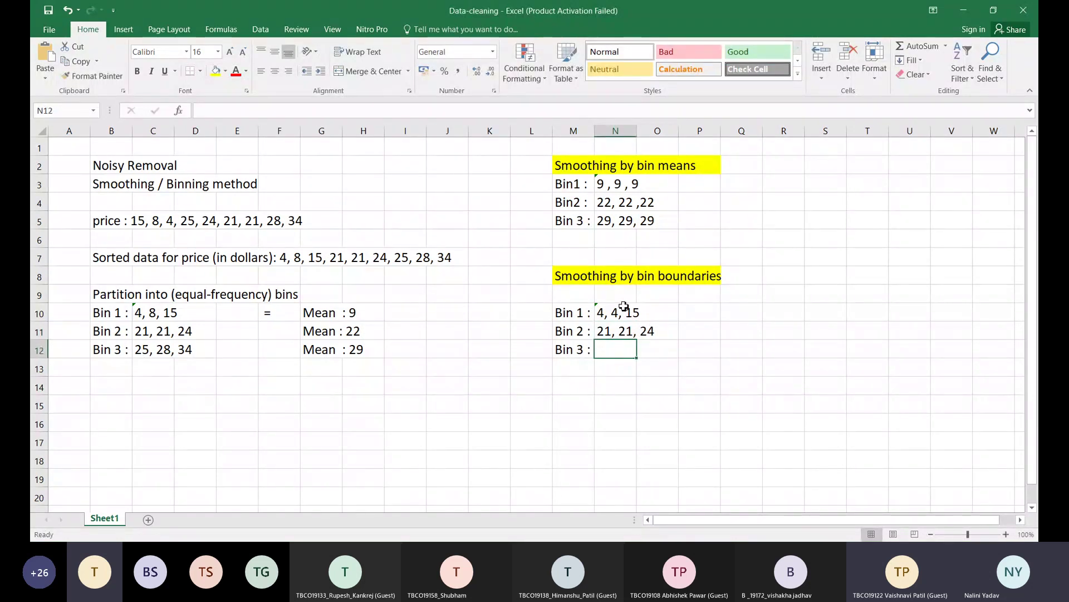
Step: Enter the boundary-smoothed values "25, 25 , 34" for Bin 3 in cell N12
text(25,)
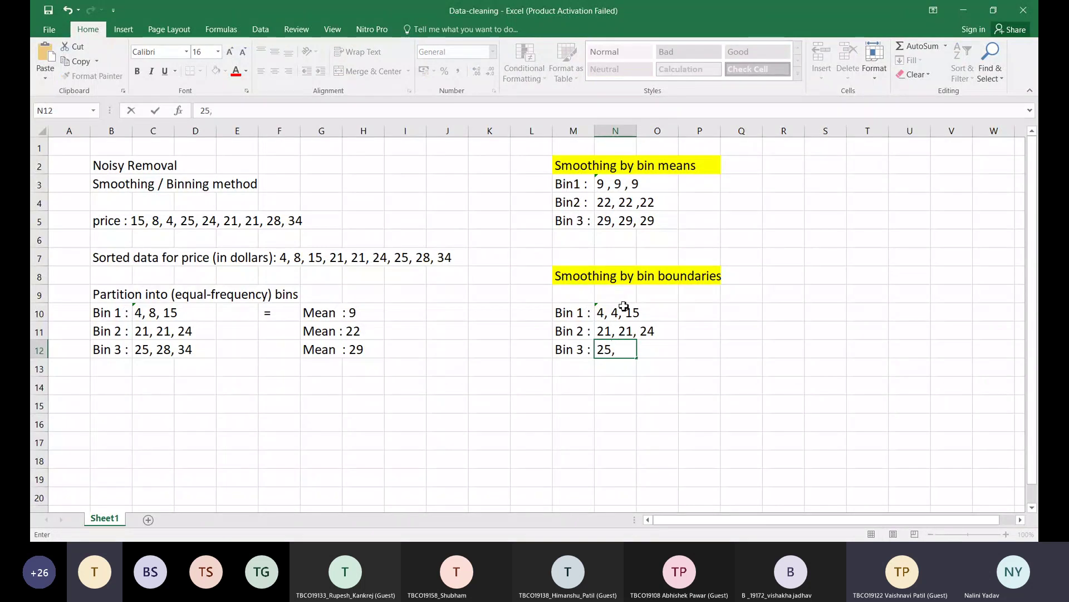
right_click(624, 307)
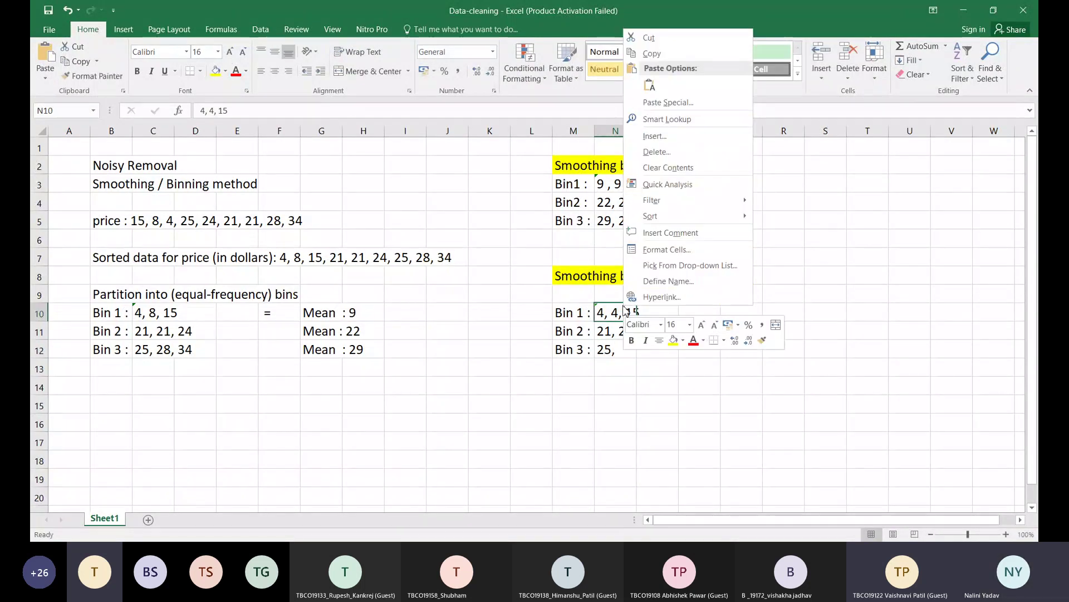
key(Escape)
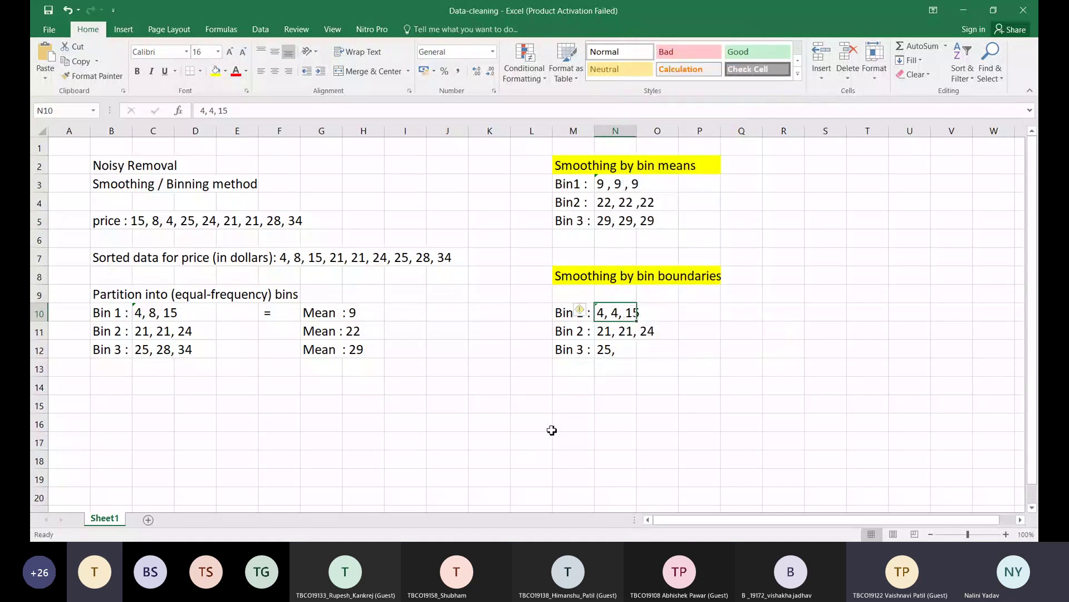
click(622, 350)
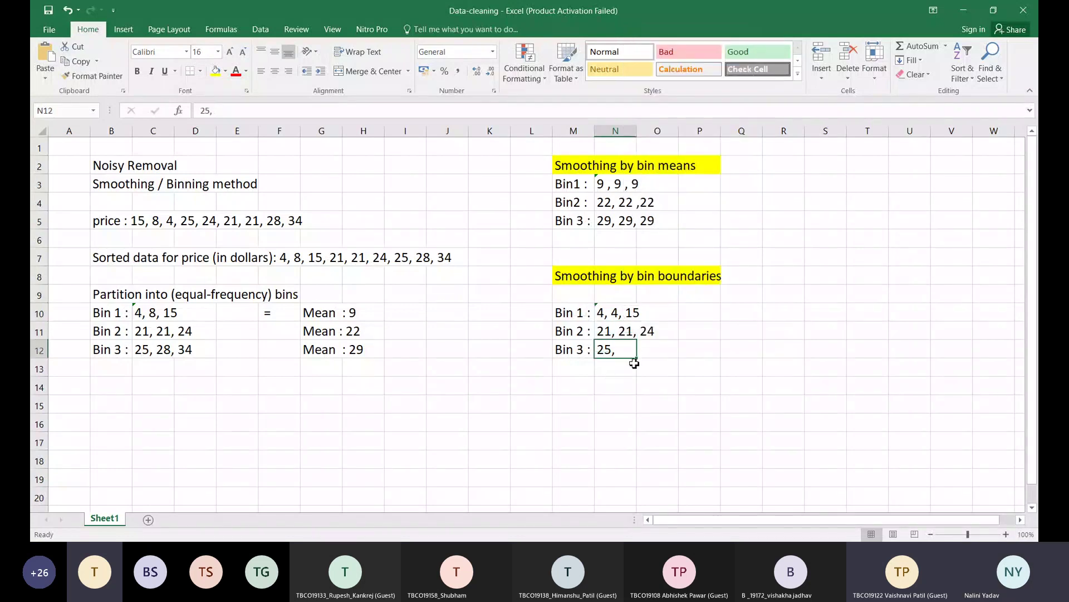
click(272, 114)
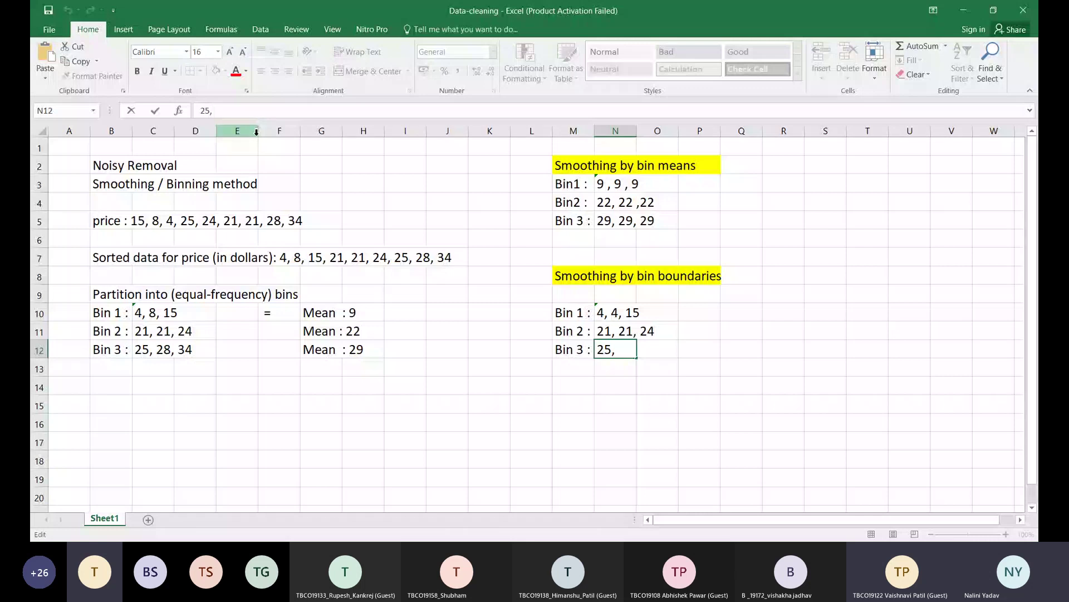
text(25 , 34)
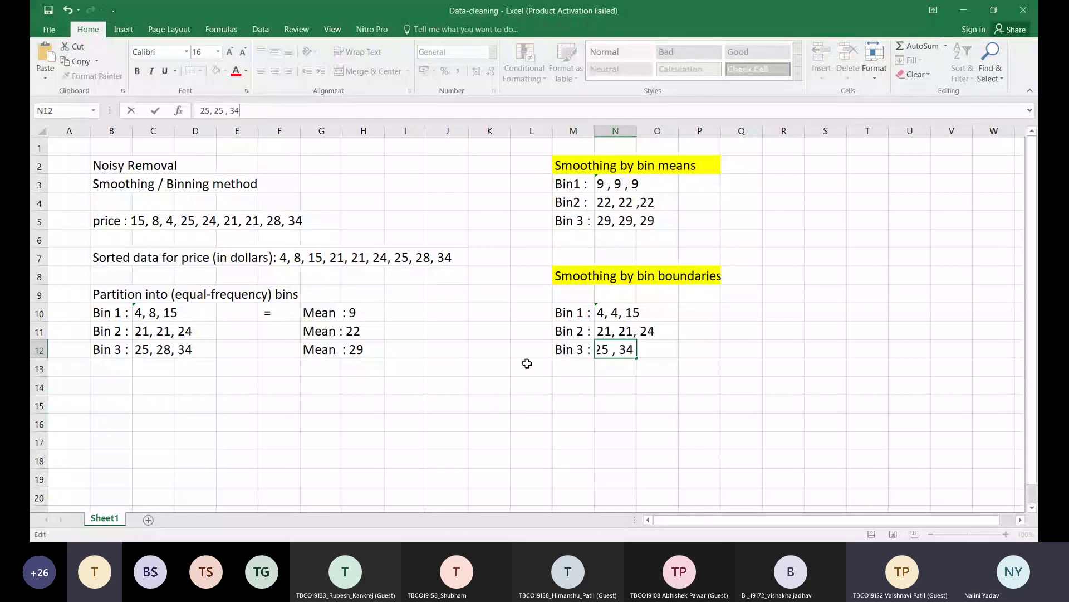
click(541, 384)
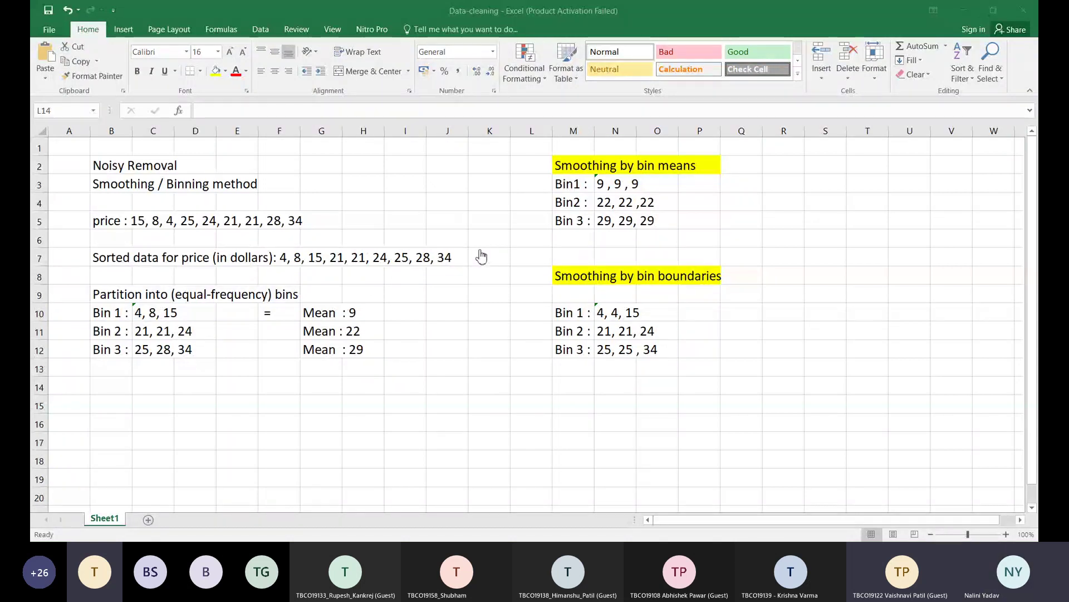
key(alt+Tab)
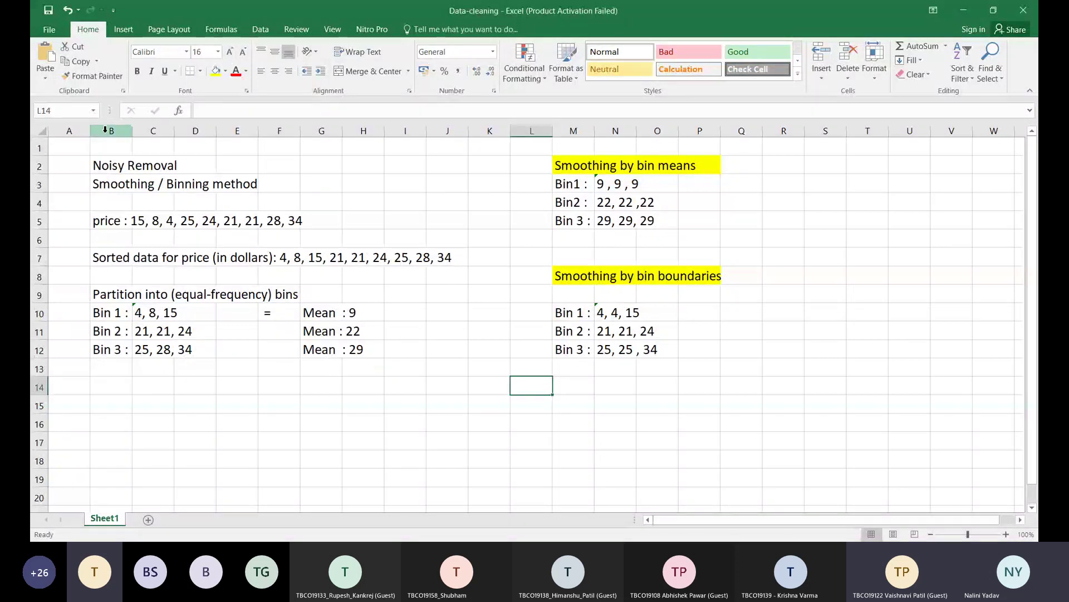
Step: Fill the "Noisy Removal" title cells B2:D2 yellow and the "Smoothing / Binning method" cells B3:E3 light orange
drag(111, 165, 208, 165)
click(215, 70)
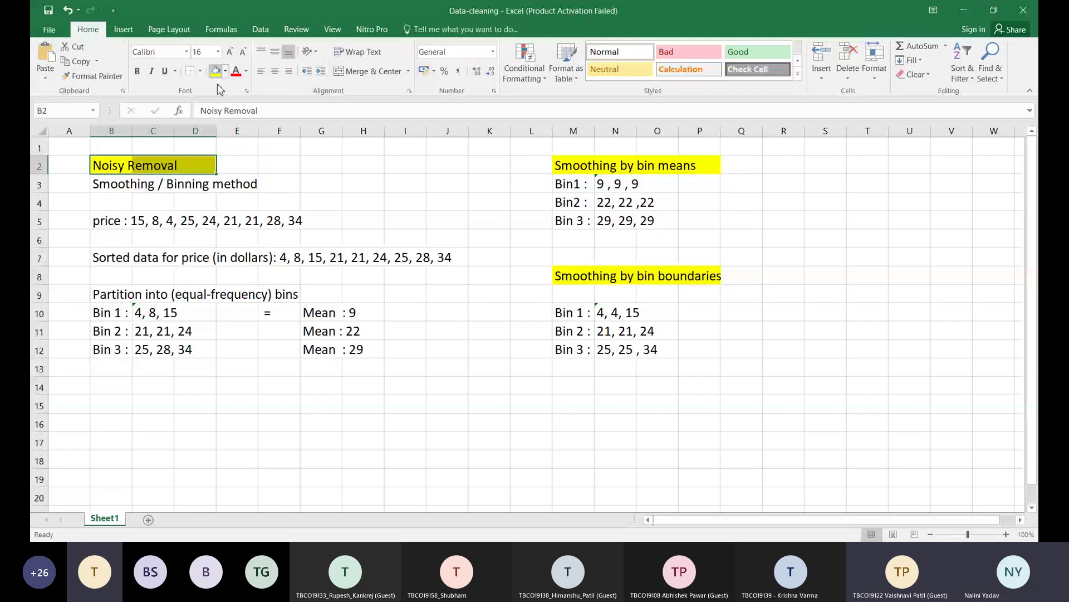
click(129, 213)
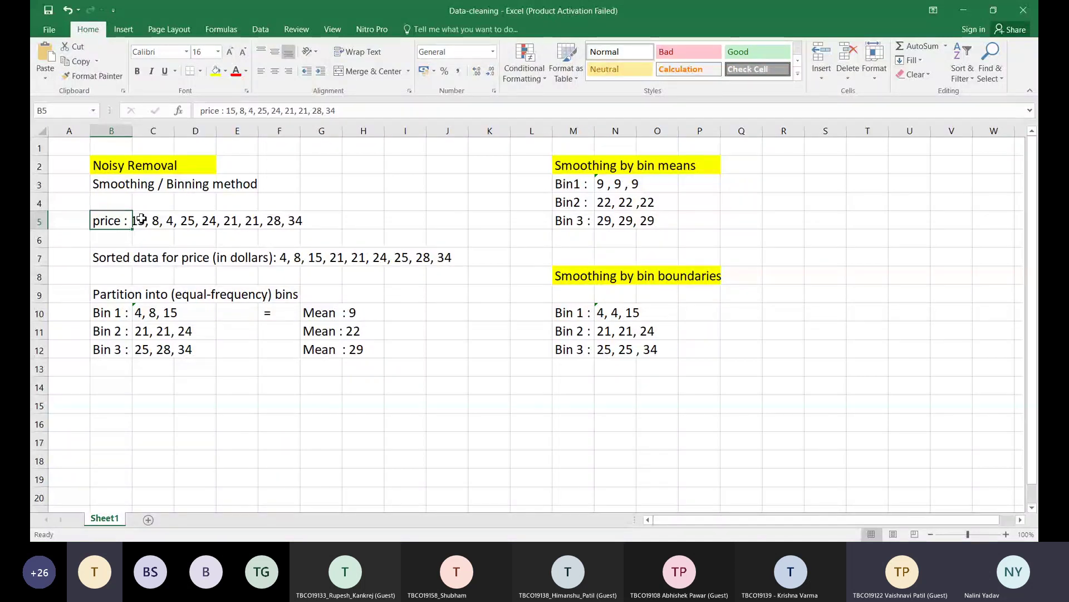
drag(114, 187, 236, 187)
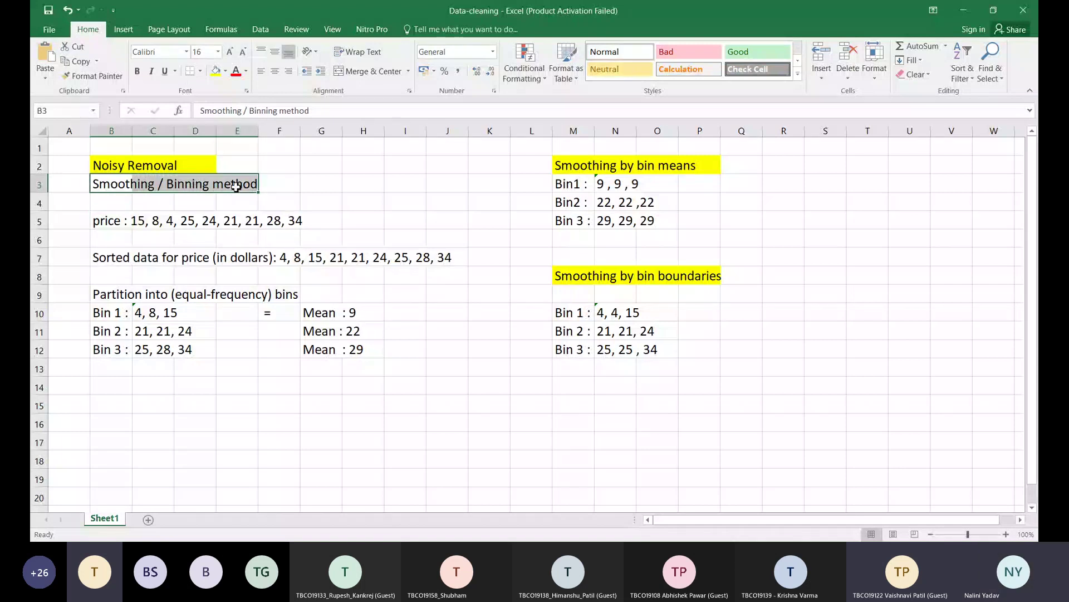
click(328, 162)
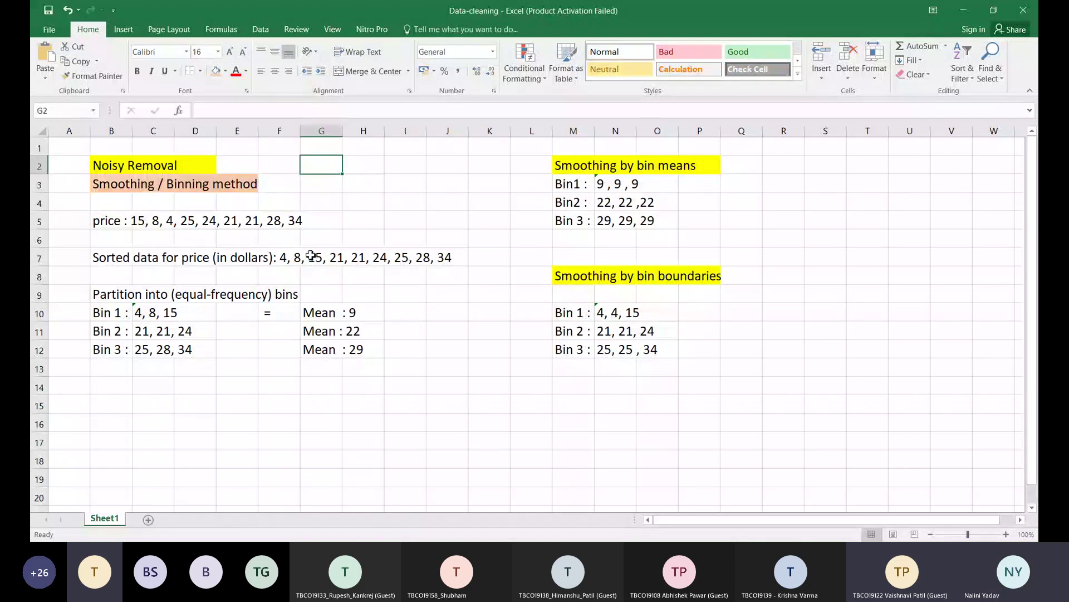
Step: Fill cell B7, at the start of the sorted price data line, with yellow
click(128, 223)
key(Down)
key(Down)
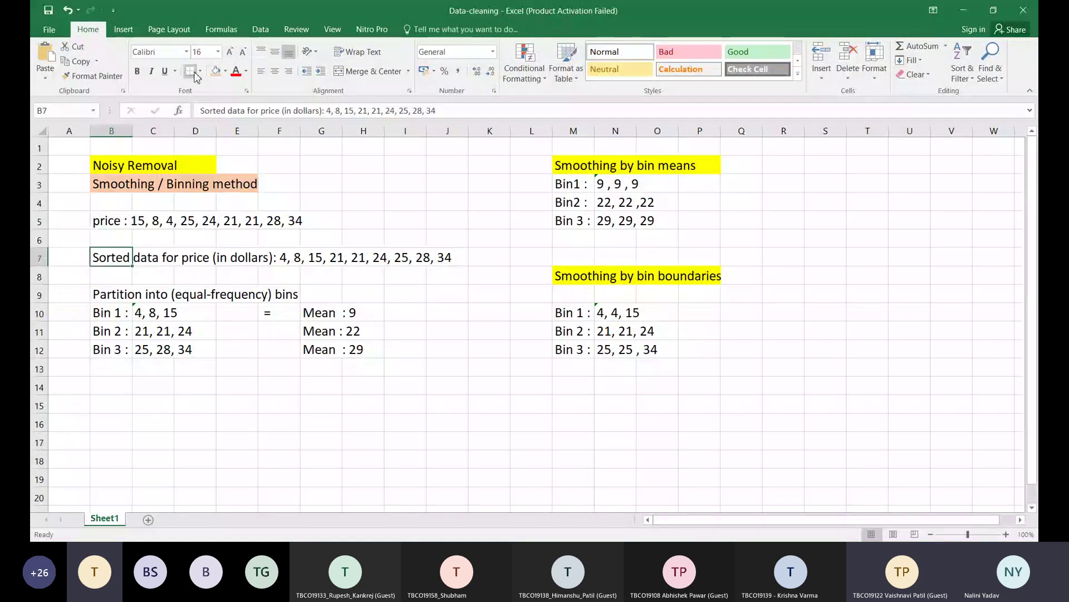
click(225, 71)
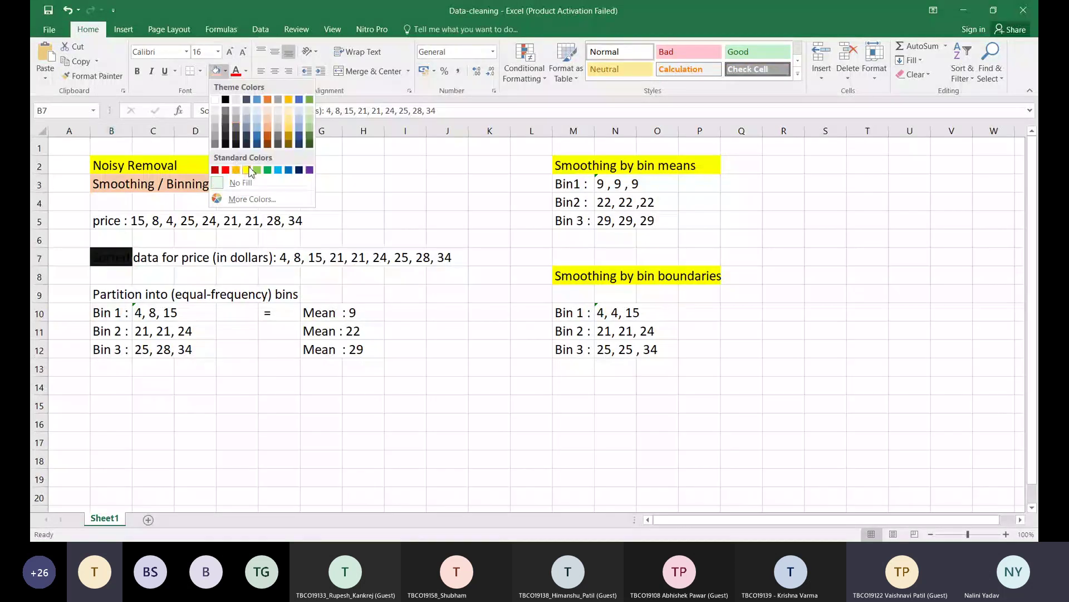
click(247, 170)
click(322, 238)
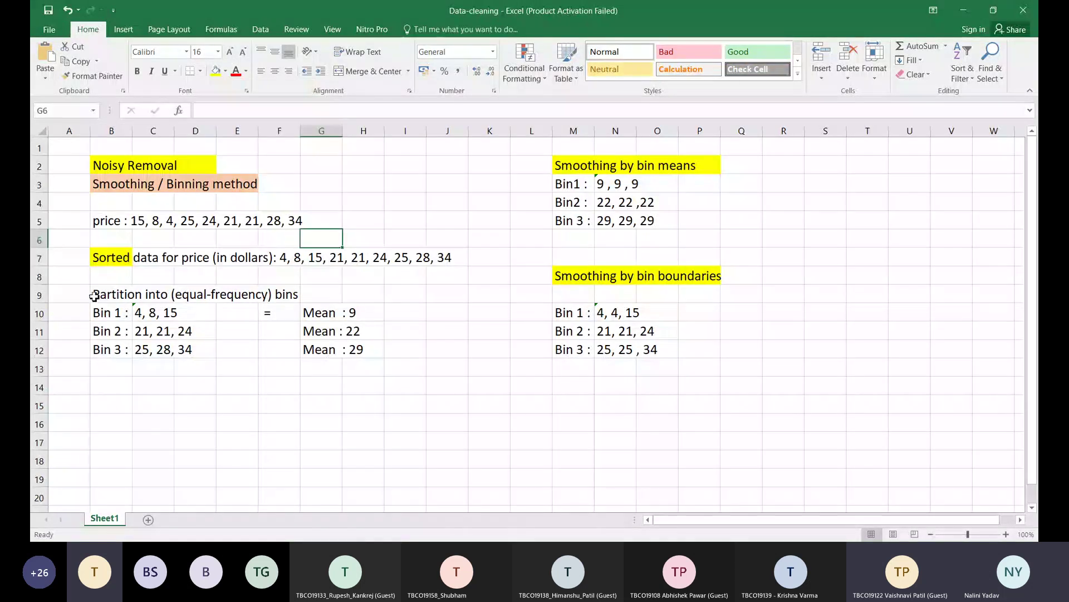
Step: Fill the "Partition into (equal-frequency) bins" heading cells B9:F9 with yellow
drag(128, 300, 289, 295)
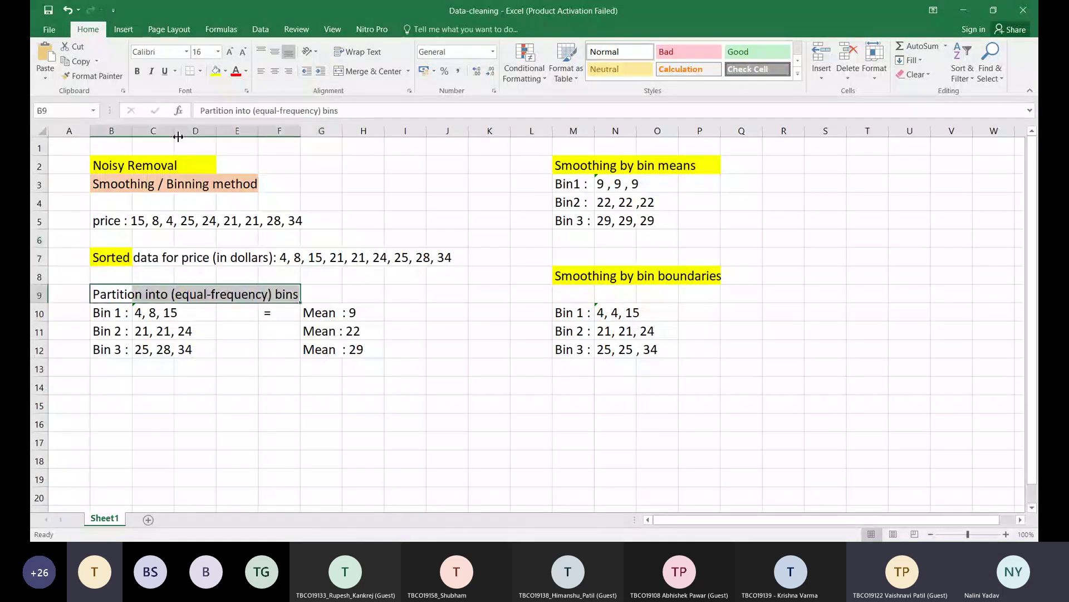
click(221, 70)
click(111, 318)
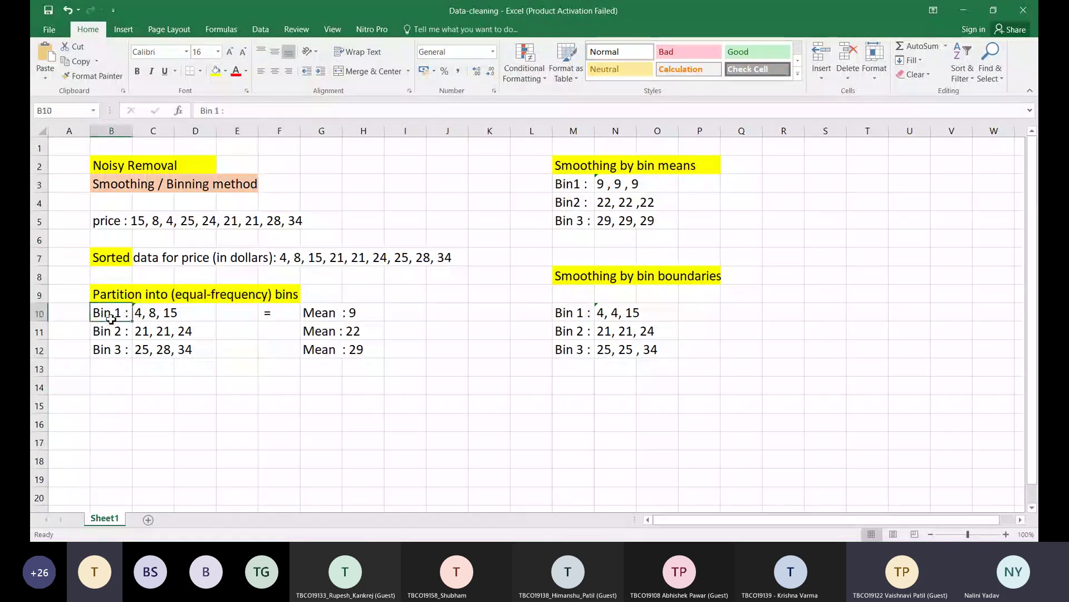
click(111, 350)
Step: Change the fill of the "Smoothing by bin means" heading M2:P2 and the "Smoothing by bin boundaries" heading M8:P8 to light blue
drag(557, 165, 697, 165)
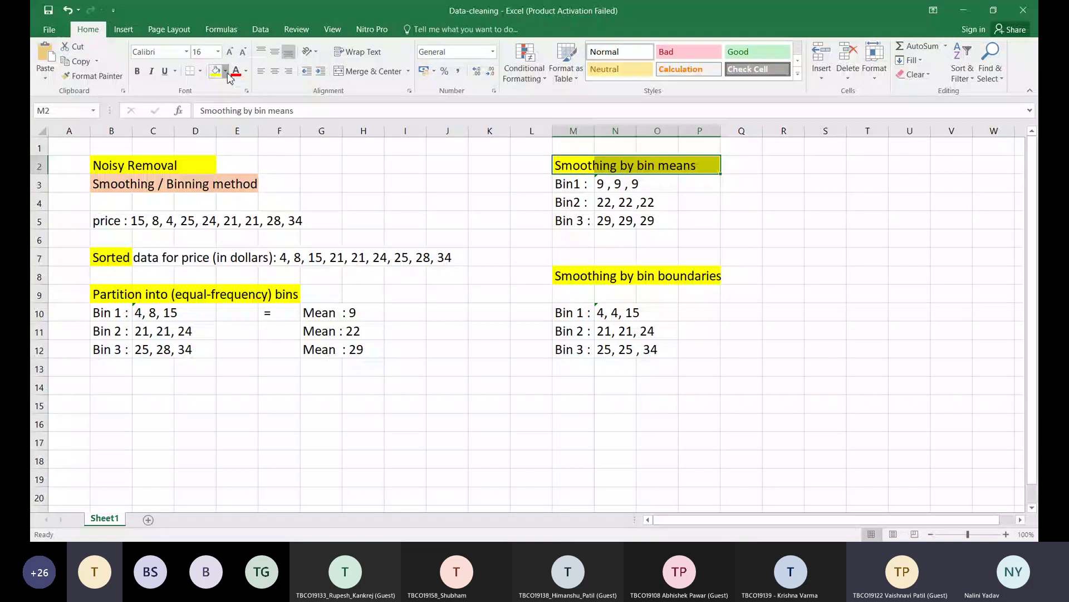
click(226, 72)
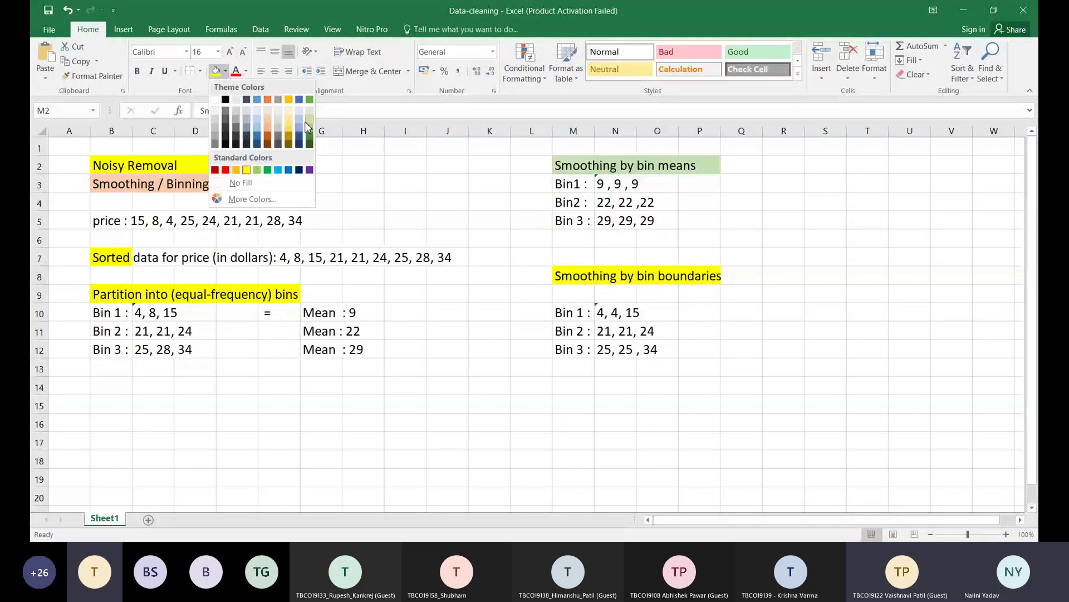
click(299, 123)
click(742, 165)
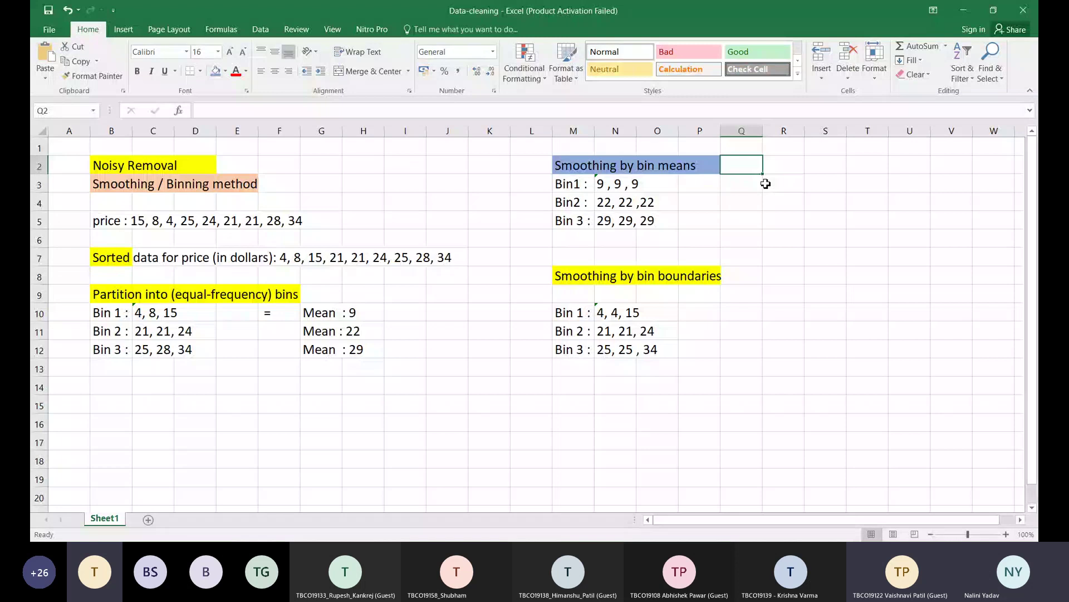
drag(563, 276, 713, 275)
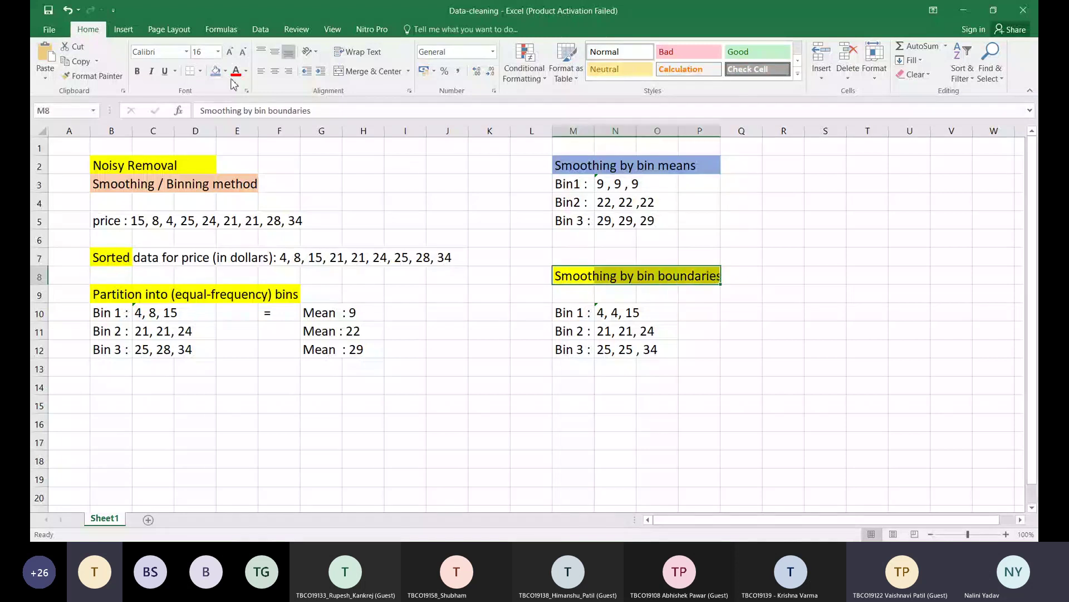
click(824, 281)
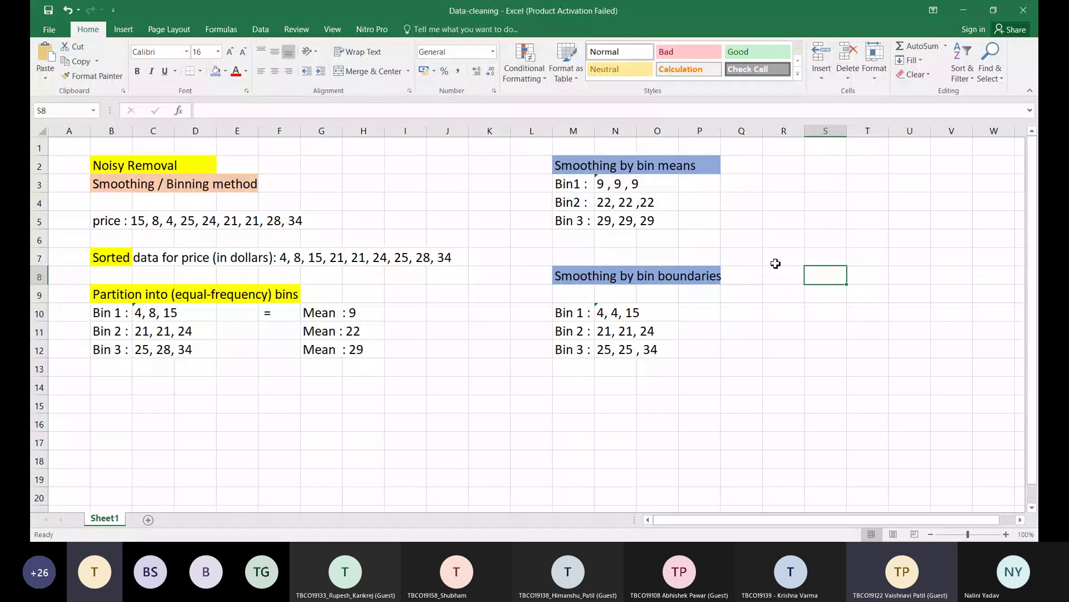
Step: Switch to the PowerPoint slide show at the "How to Handle Noisy Data?" slide
click(568, 443)
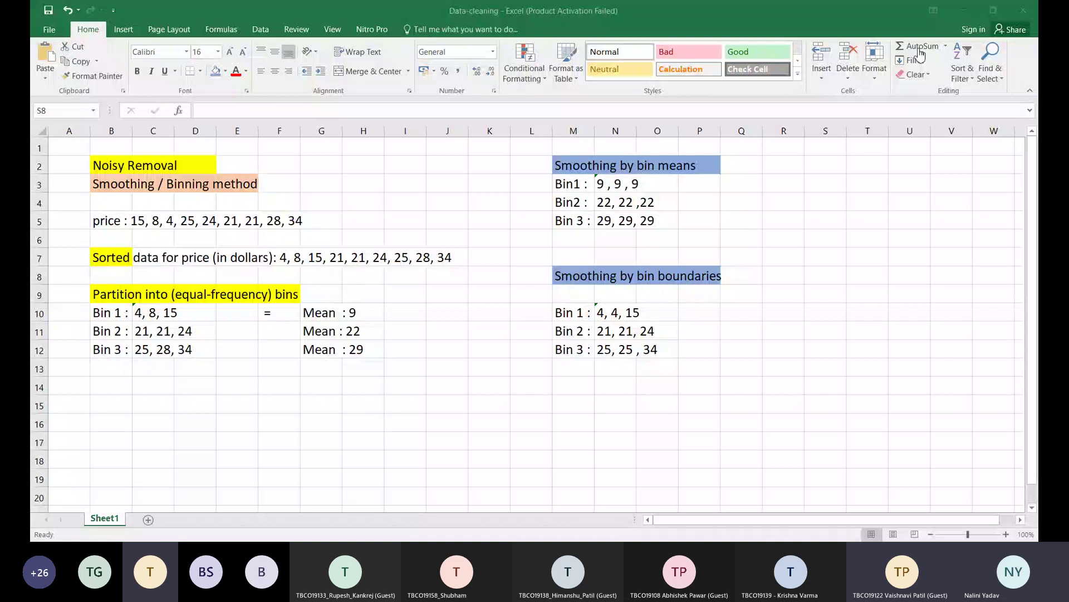
key(alt+Tab)
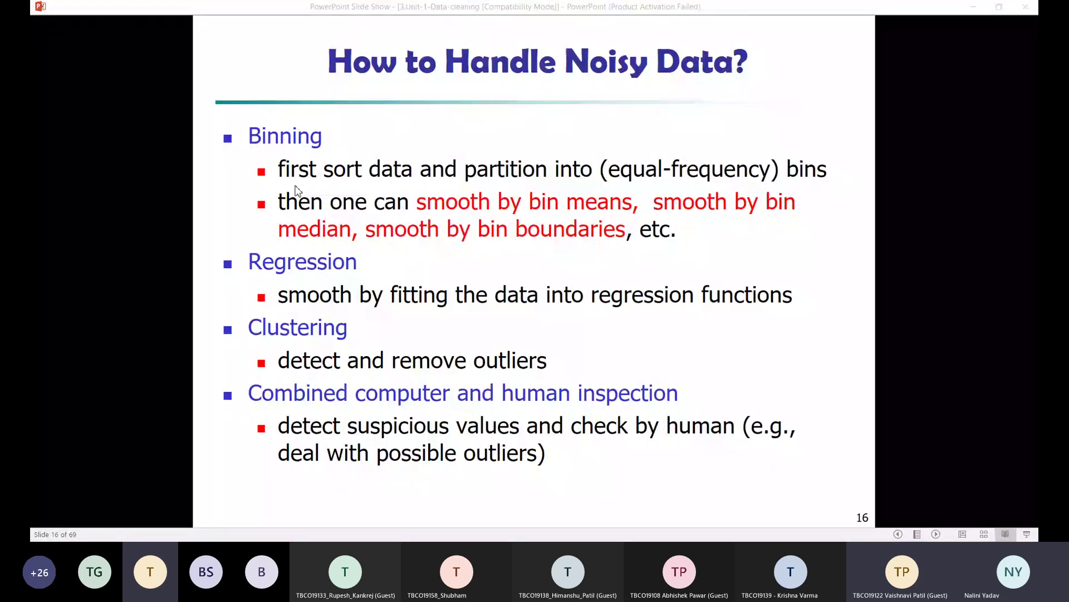